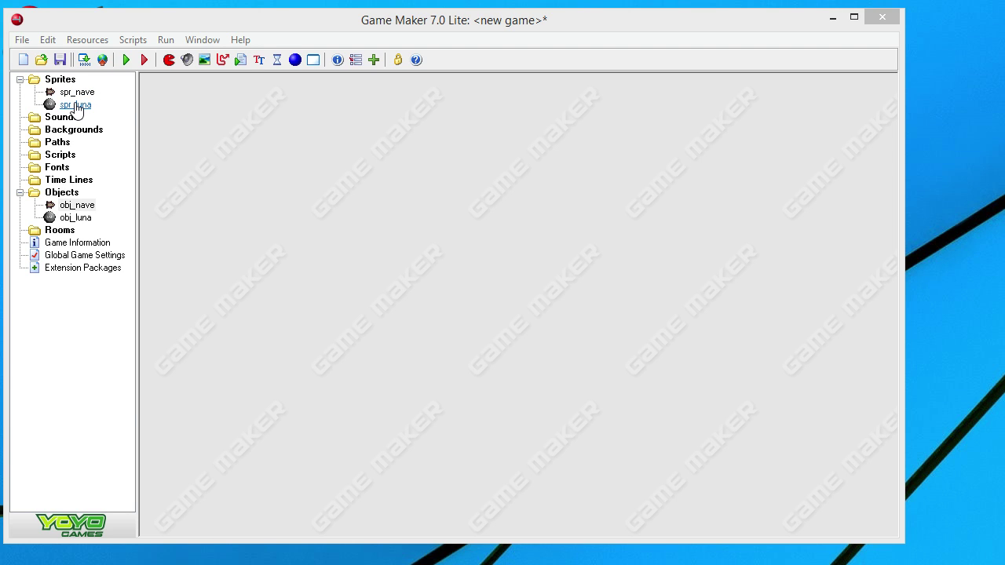
# Step: Create a new sprite from Asteroid.gif in the Chapter03 folder and name it spr_asteroide
pyautogui.rightClick(59, 82)
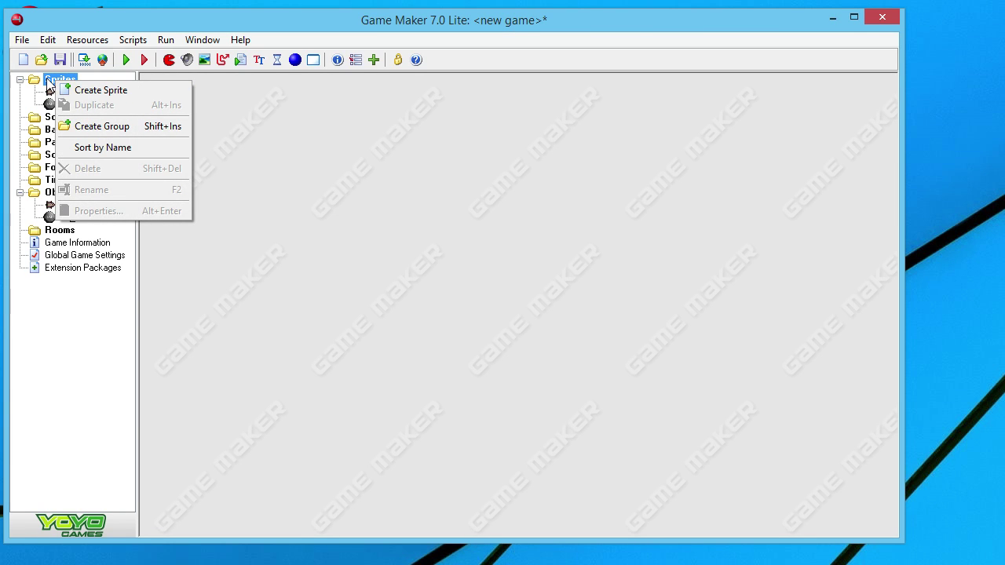
pyautogui.click(135, 90)
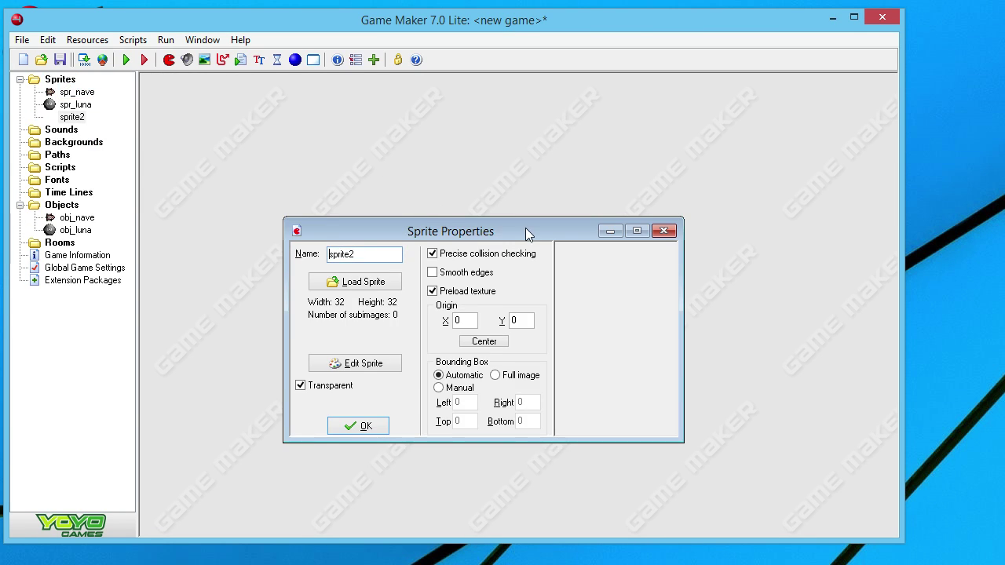
pyautogui.click(365, 286)
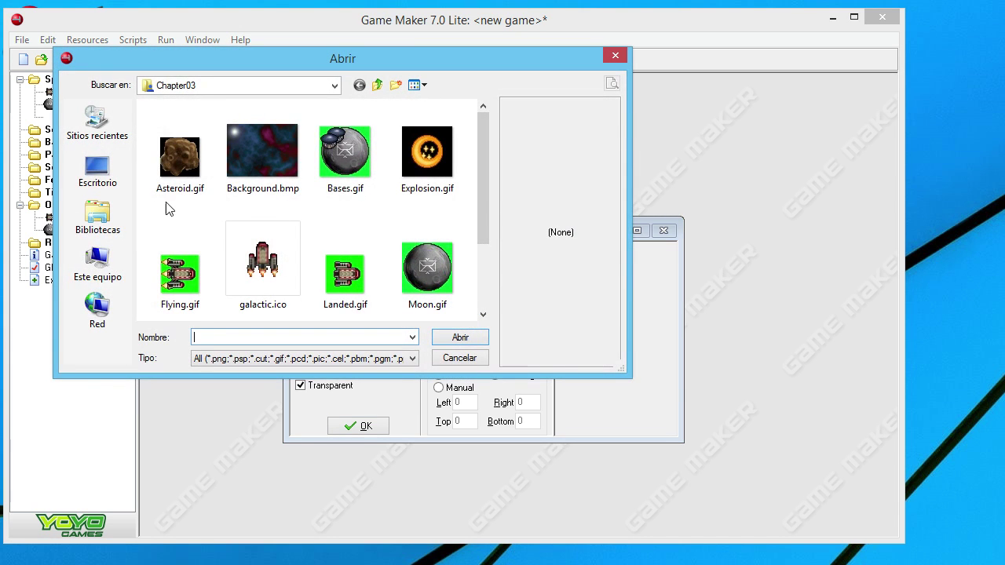
pyautogui.click(169, 170)
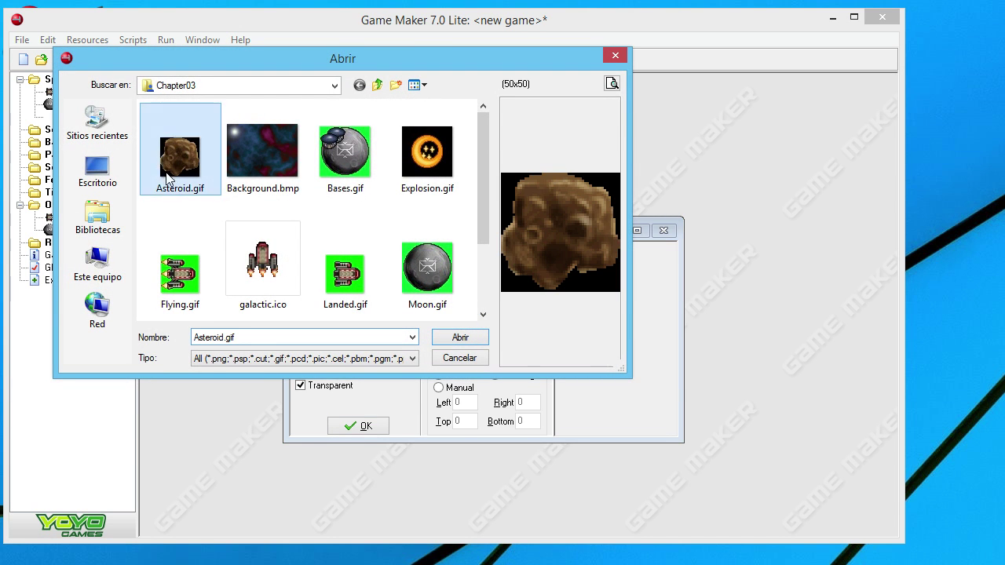
pyautogui.click(461, 340)
pyautogui.hotkey('shift', 'Tab')
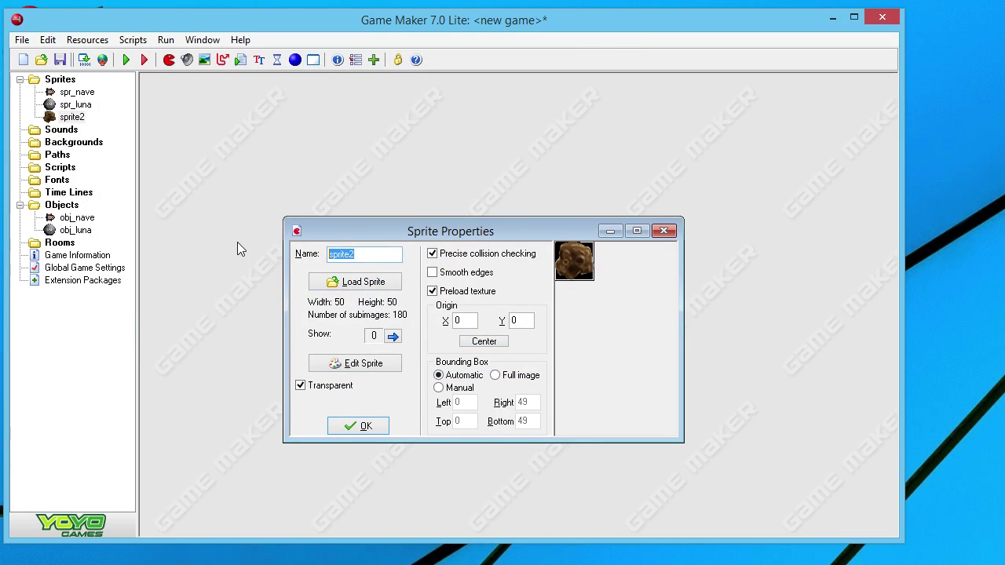
pyautogui.write('spr_asteroide')
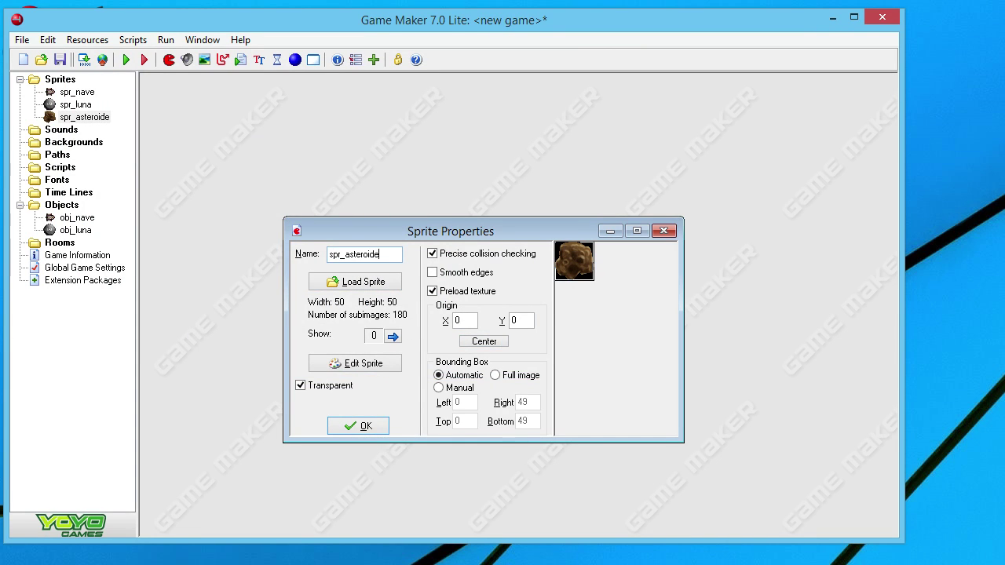
# Step: Center the origin of spr_asteroide, review its animation frames in the Sprite Editor, and accept the sprite
pyautogui.click(498, 341)
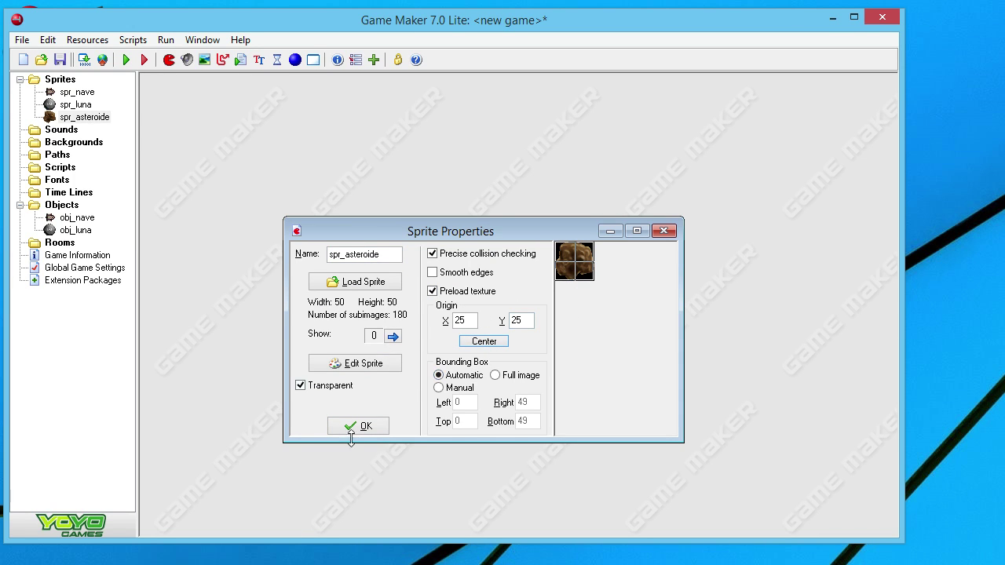
pyautogui.click(356, 363)
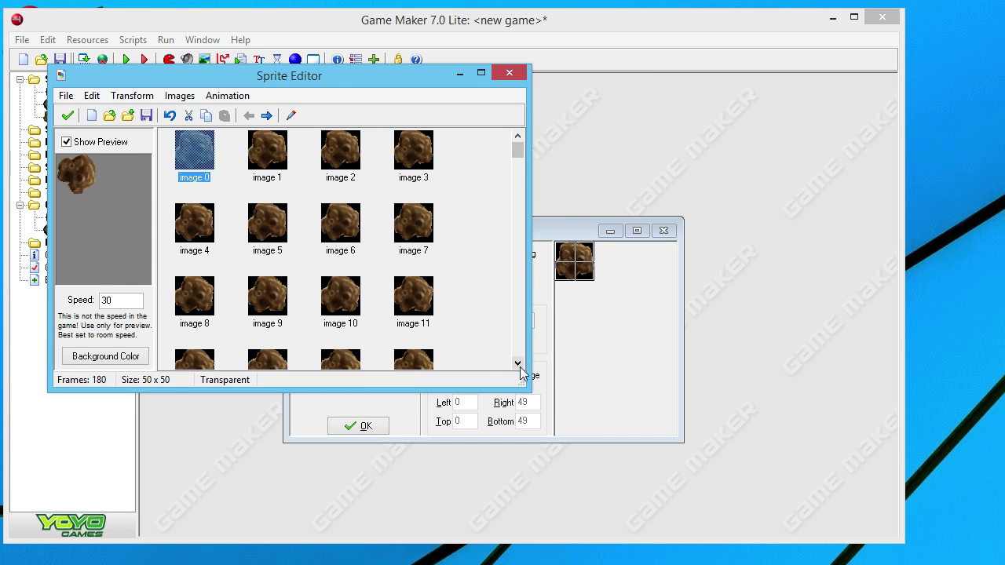
pyautogui.moveTo(521, 381); pyautogui.dragTo(578, 489)
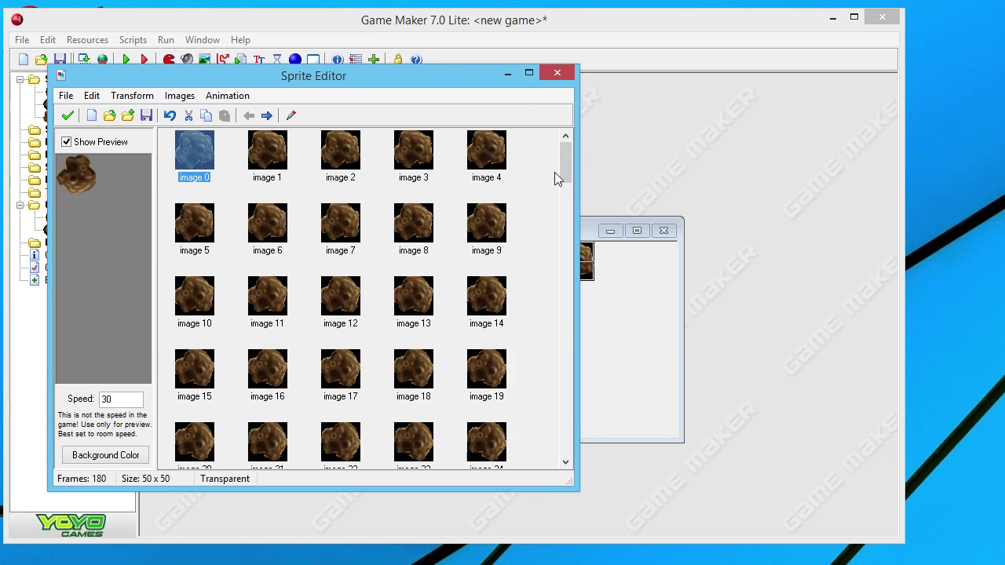
pyautogui.moveTo(570, 157)
pyautogui.mouseDown()
pyautogui.moveTo(564, 196)
pyautogui.moveTo(564, 149)
pyautogui.mouseUp()
pyautogui.click(68, 115)
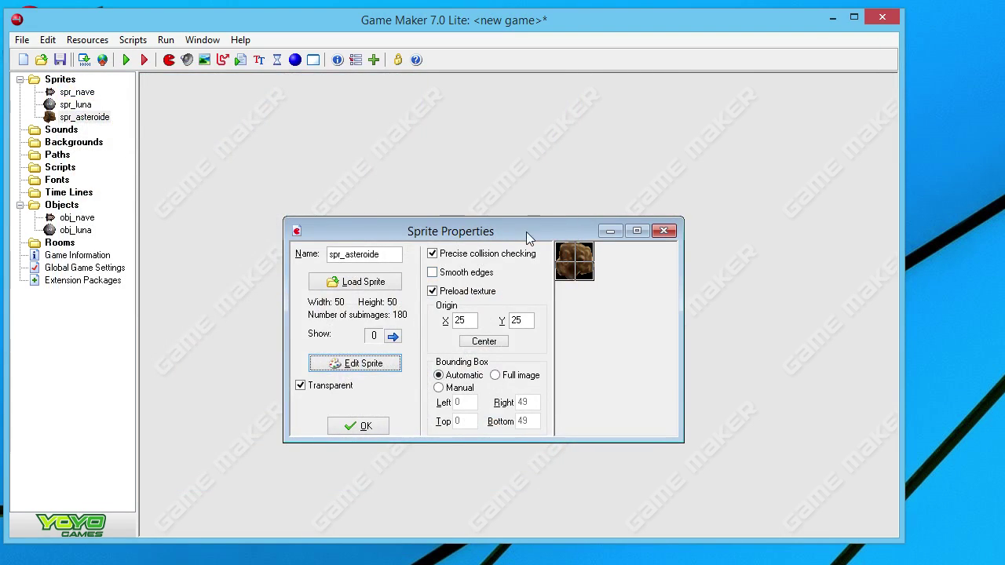
pyautogui.click(363, 425)
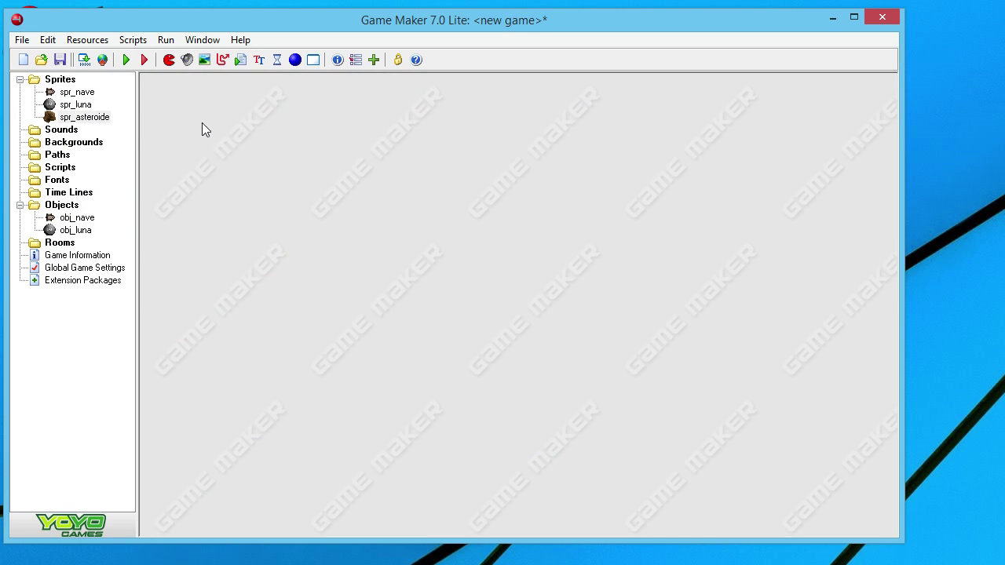
# Step: Create a new sprite named spr_explosion and load Explosion.gif into it
pyautogui.click(88, 40)
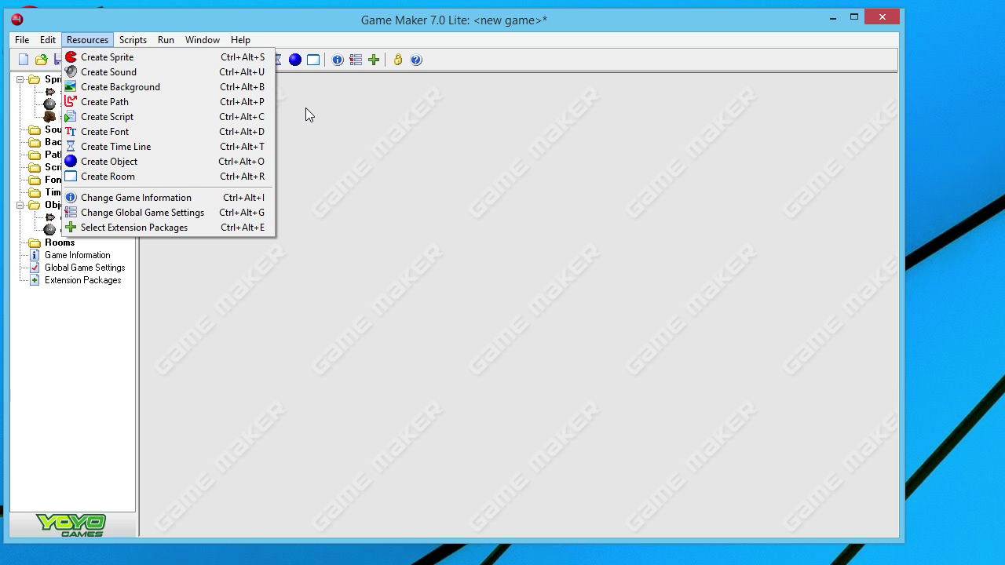
pyautogui.click(297, 132)
pyautogui.hotkey('shift', 'ctrl', 's')
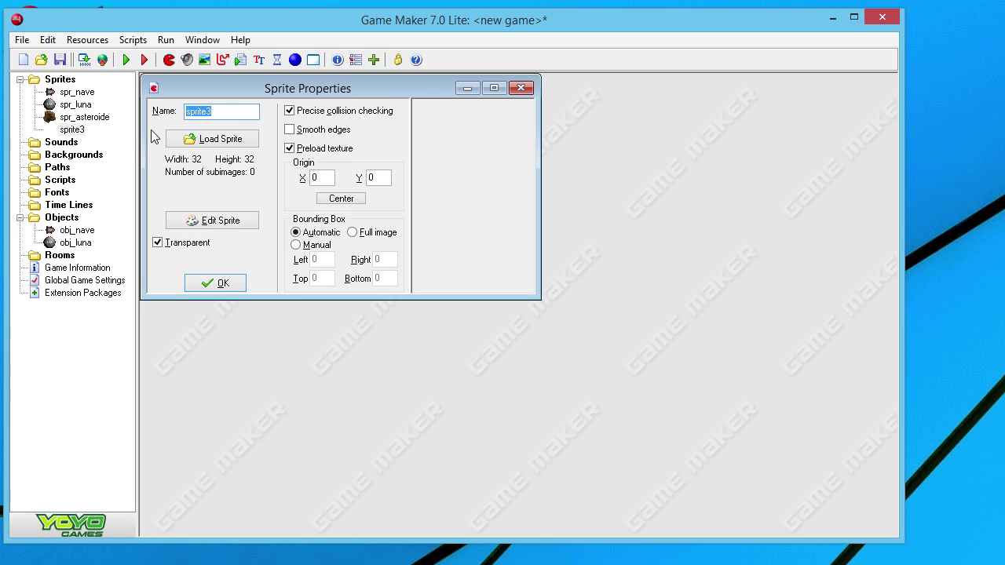
pyautogui.write('spr_')
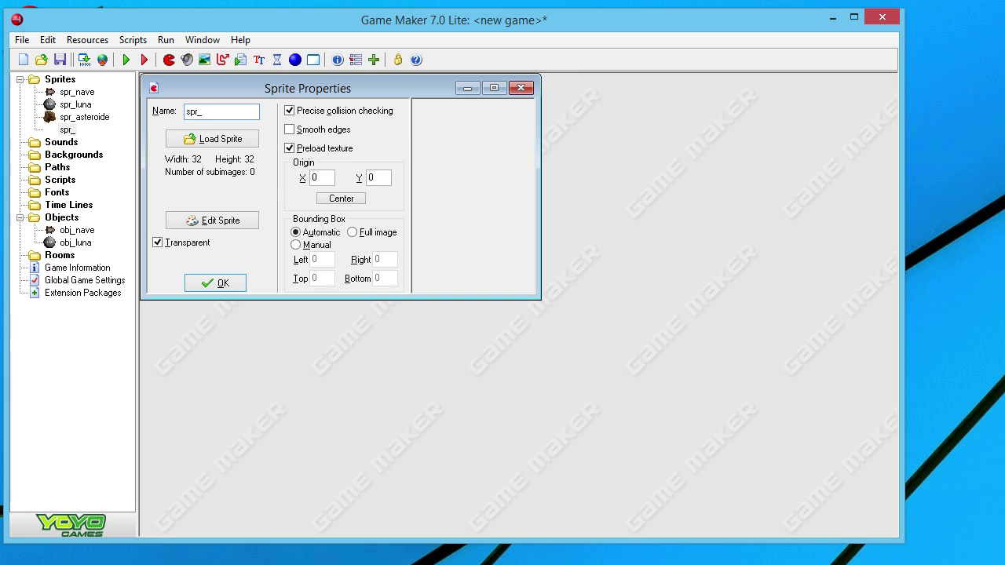
pyautogui.write('explosion')
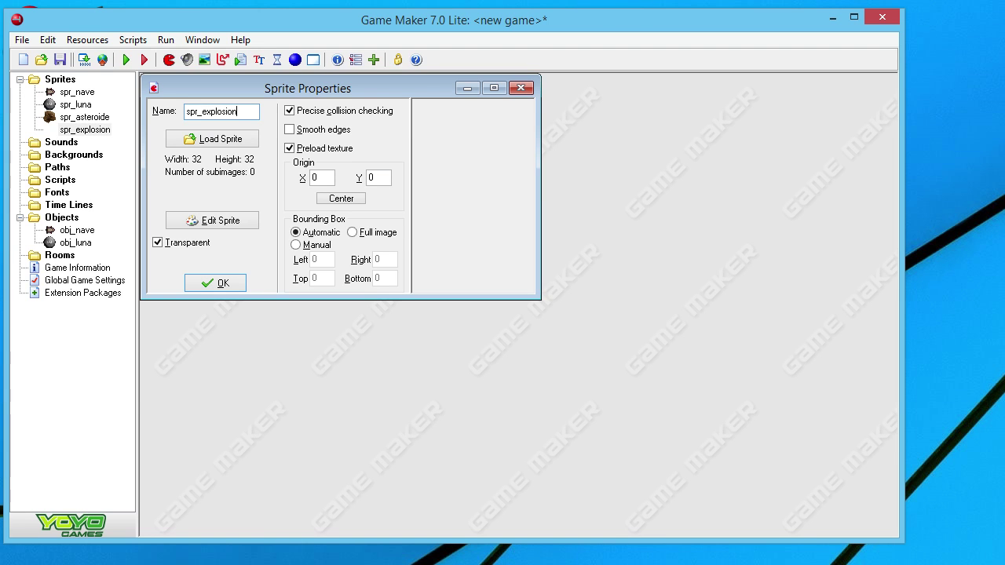
pyautogui.click(232, 138)
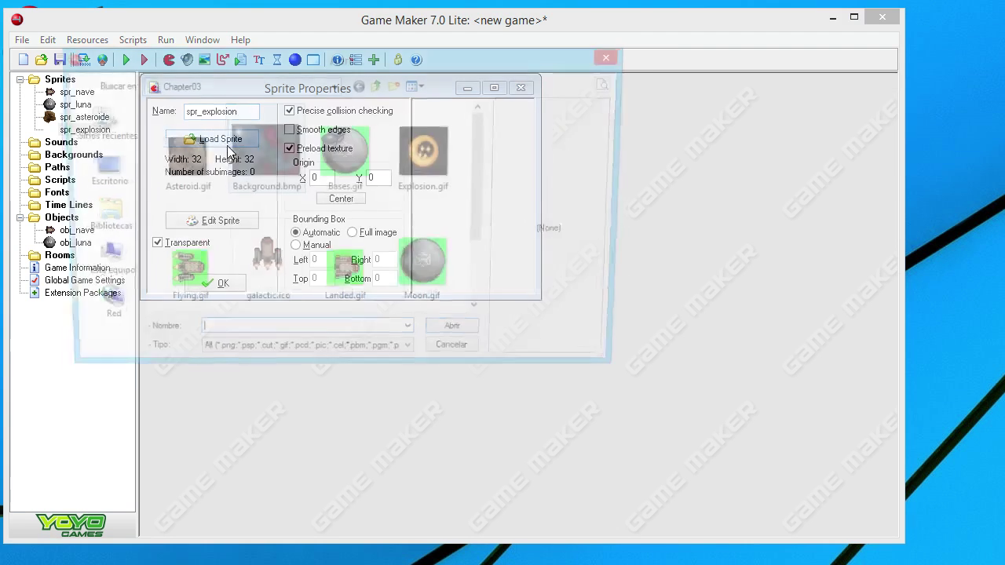
pyautogui.click(427, 152)
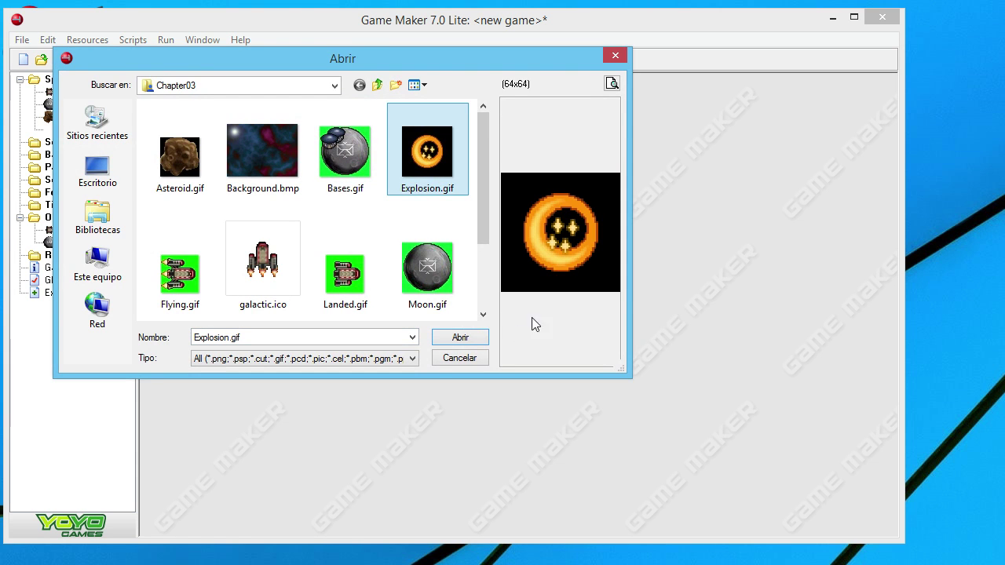
pyautogui.click(461, 337)
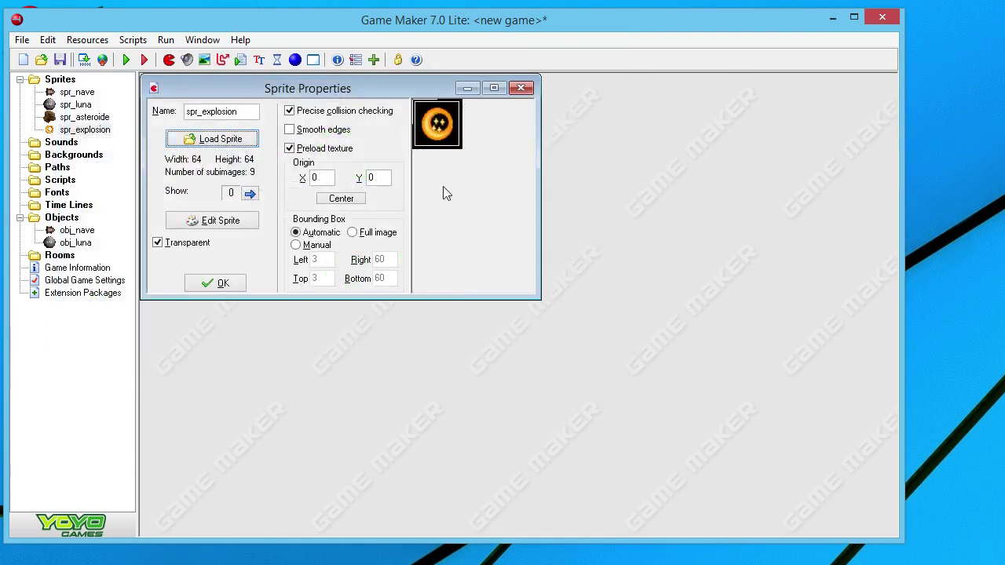
# Step: Review the animation frames of spr_explosion, center its origin, and accept the sprite
pyautogui.click(216, 223)
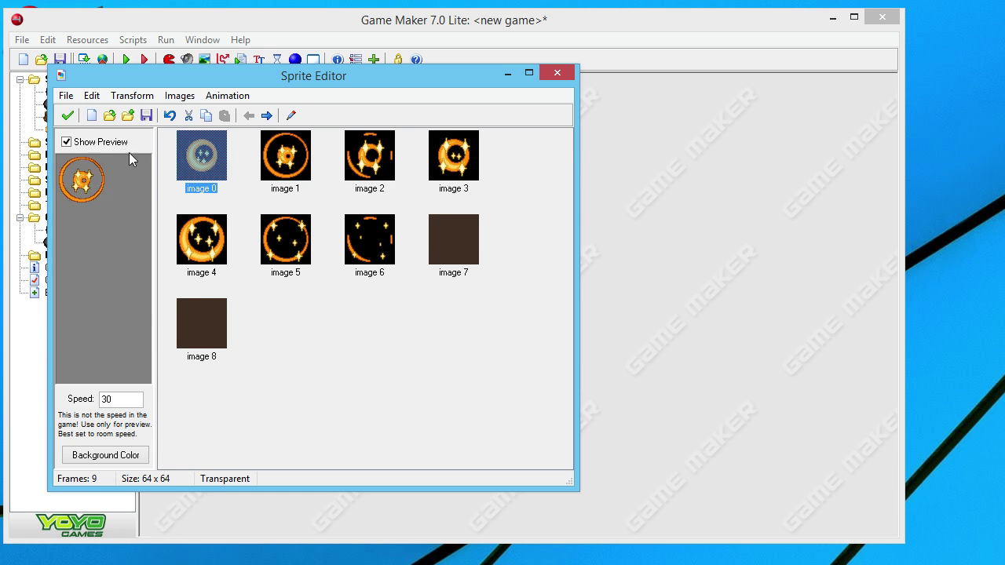
pyautogui.click(68, 117)
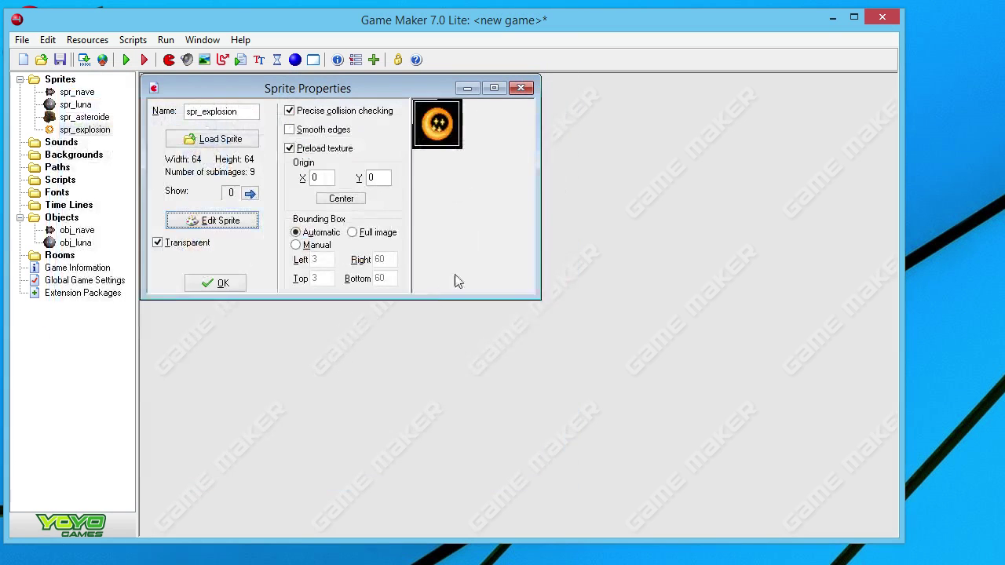
pyautogui.click(348, 198)
pyautogui.click(218, 282)
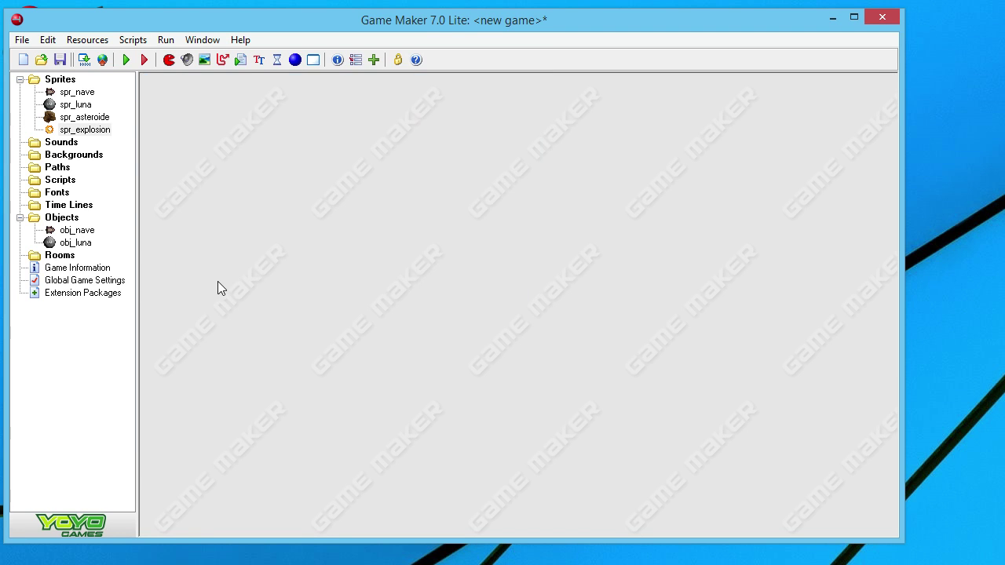
# Step: Create a new sprite named spr_nave_volando and load Flying.gif into it
pyautogui.hotkey('shift', 'ctrl', 's')
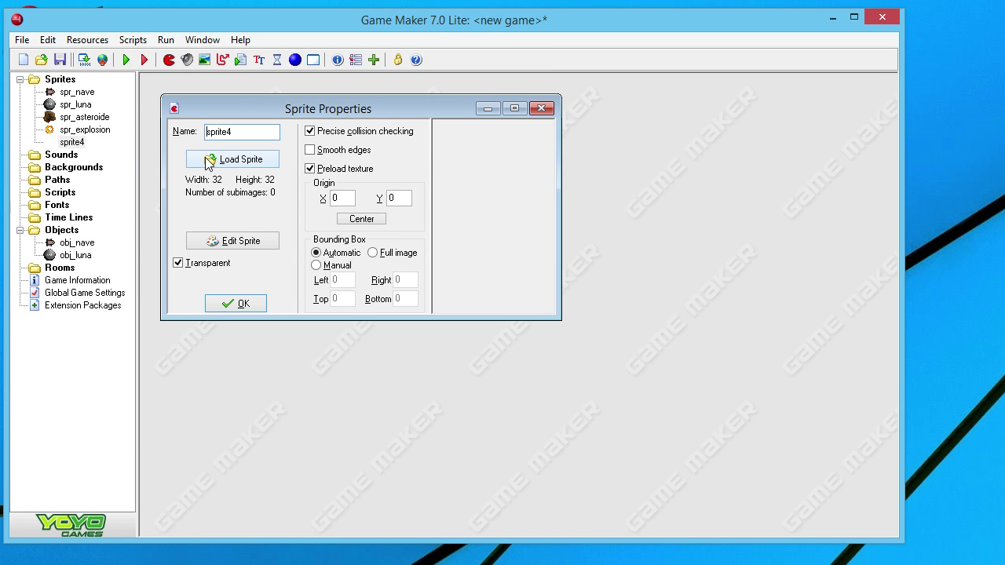
pyautogui.write('spr_')
pyautogui.write('nave_vola')
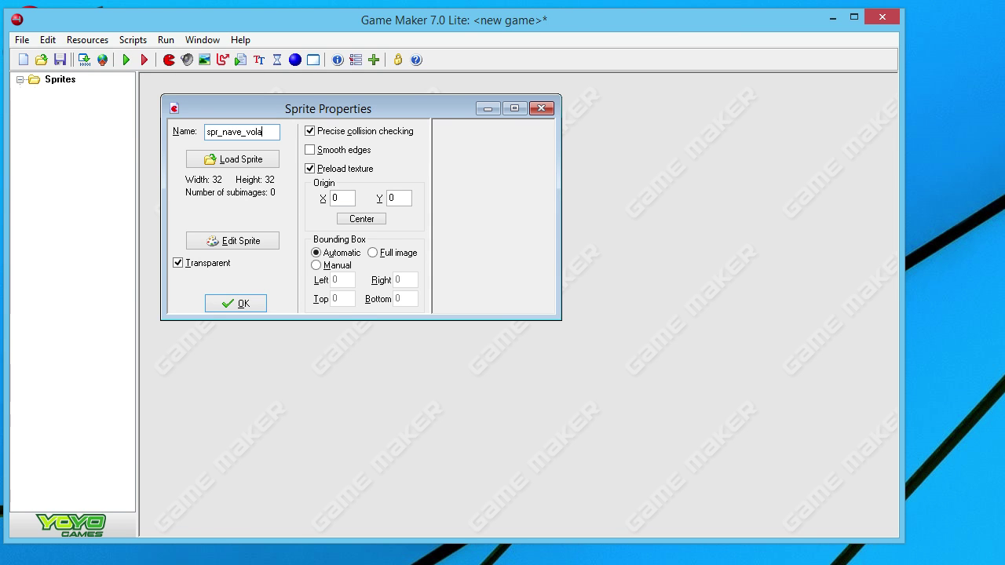
pyautogui.write('ndo')
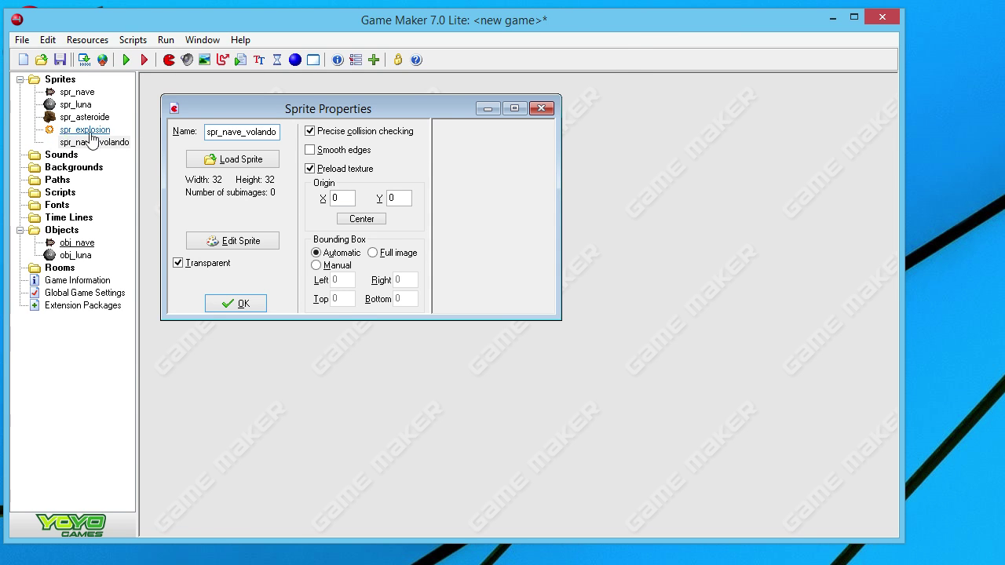
pyautogui.click(223, 159)
pyautogui.click(190, 280)
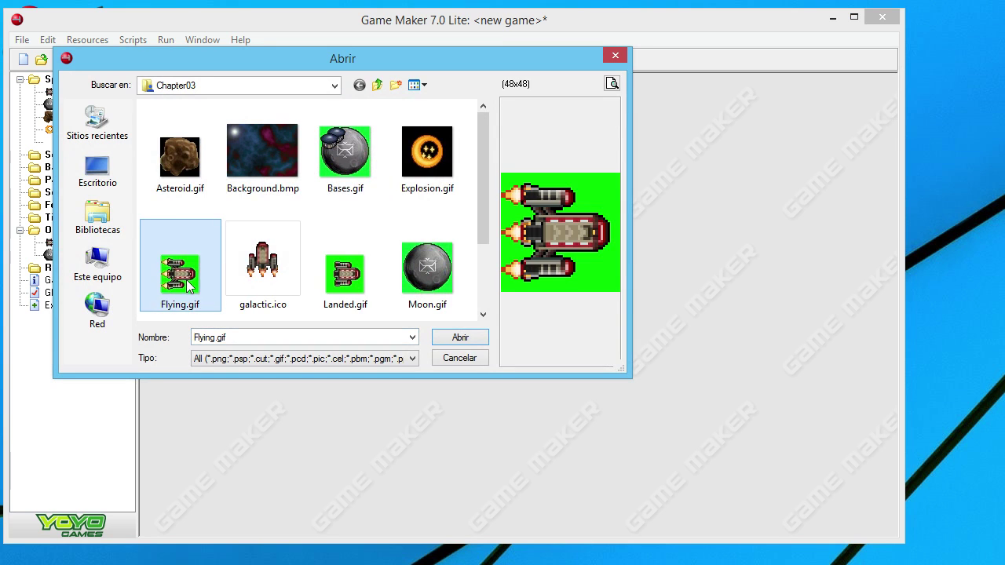
pyautogui.click(463, 337)
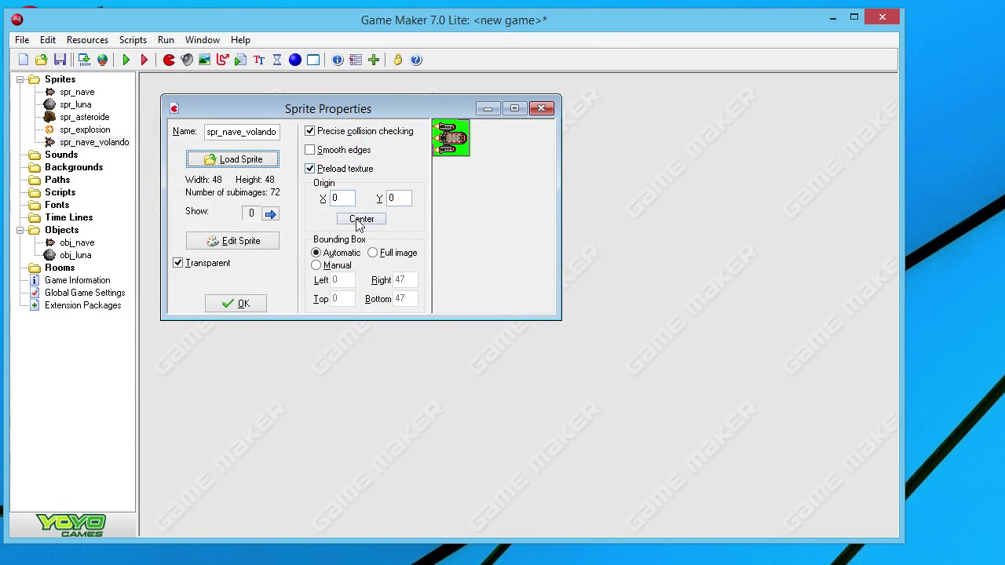
# Step: Center the origin of spr_nave_volando, enable smooth edges, and accept the sprite after reviewing its animation frames
pyautogui.click(362, 218)
pyautogui.click(311, 150)
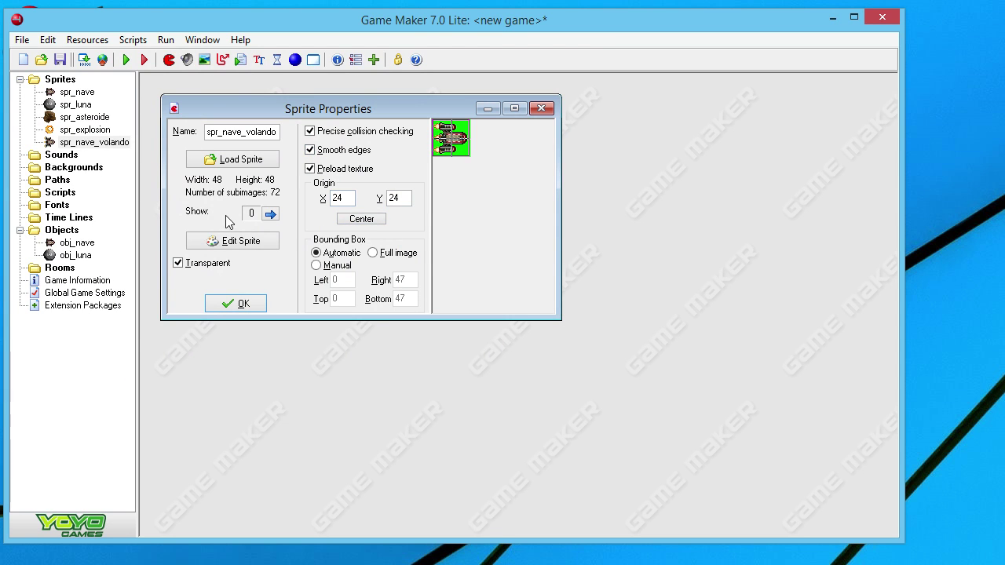
pyautogui.click(234, 241)
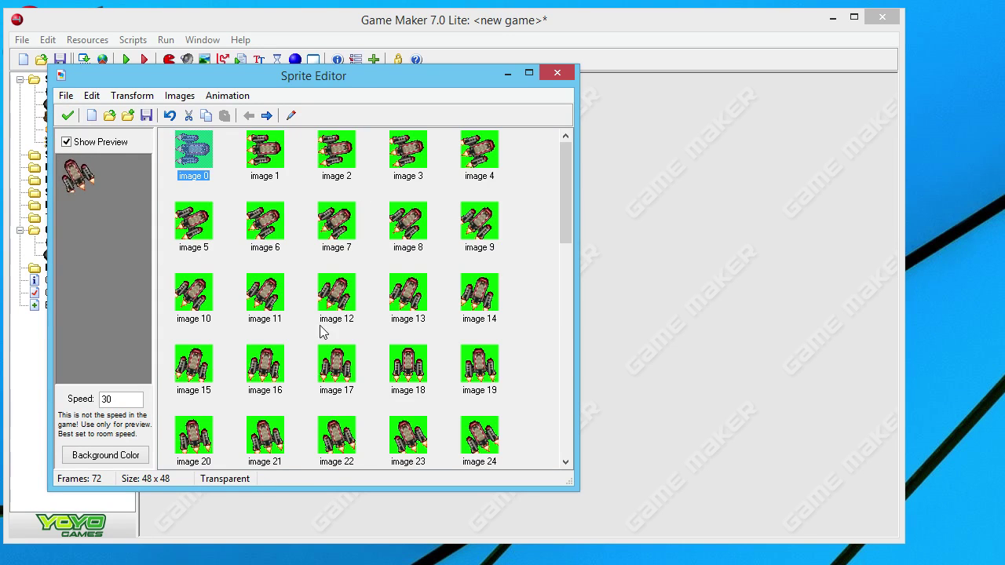
pyautogui.click(67, 116)
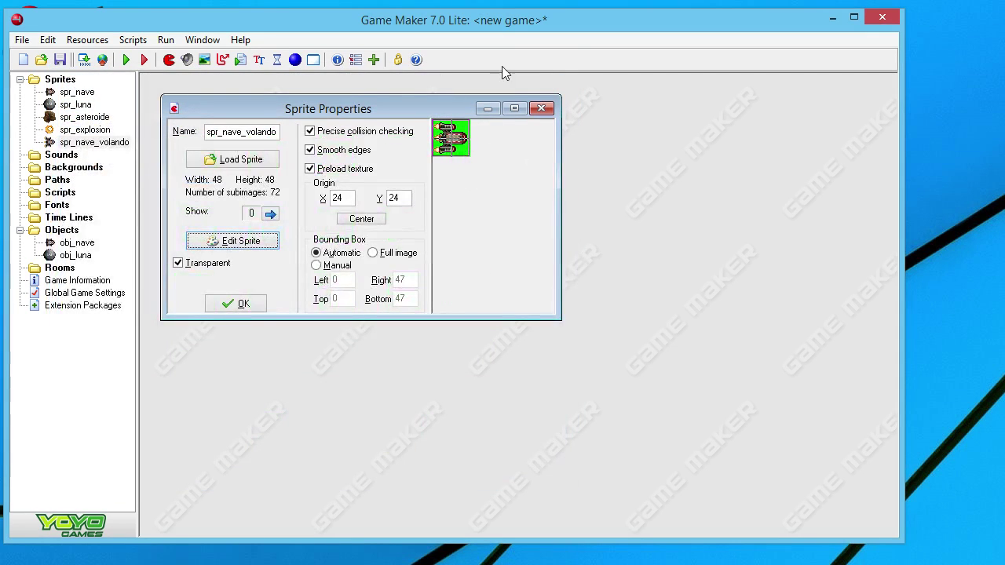
pyautogui.click(256, 301)
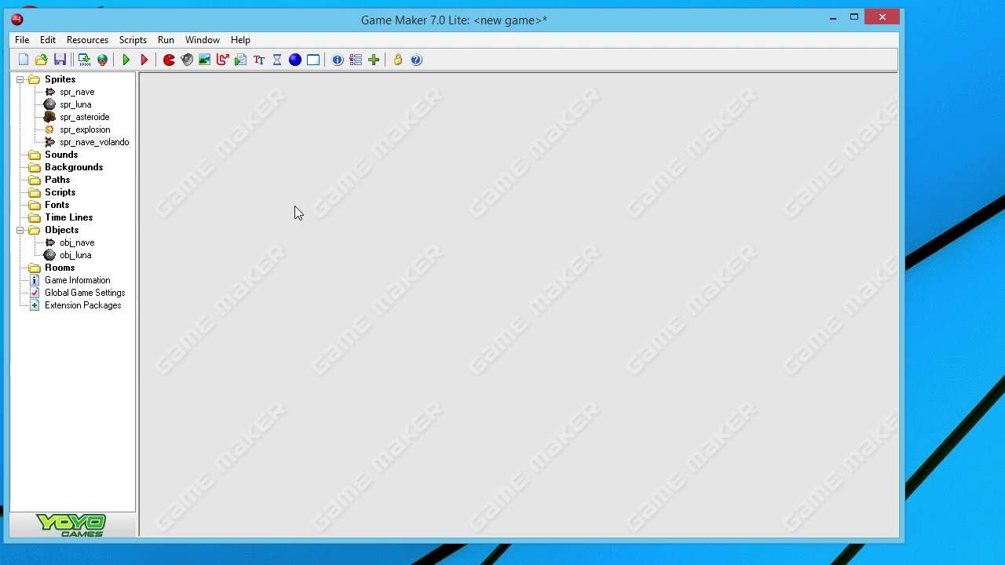
# Step: Create another new sprite and close its properties without loading an image
pyautogui.hotkey('ctrl', 'shift', 's')
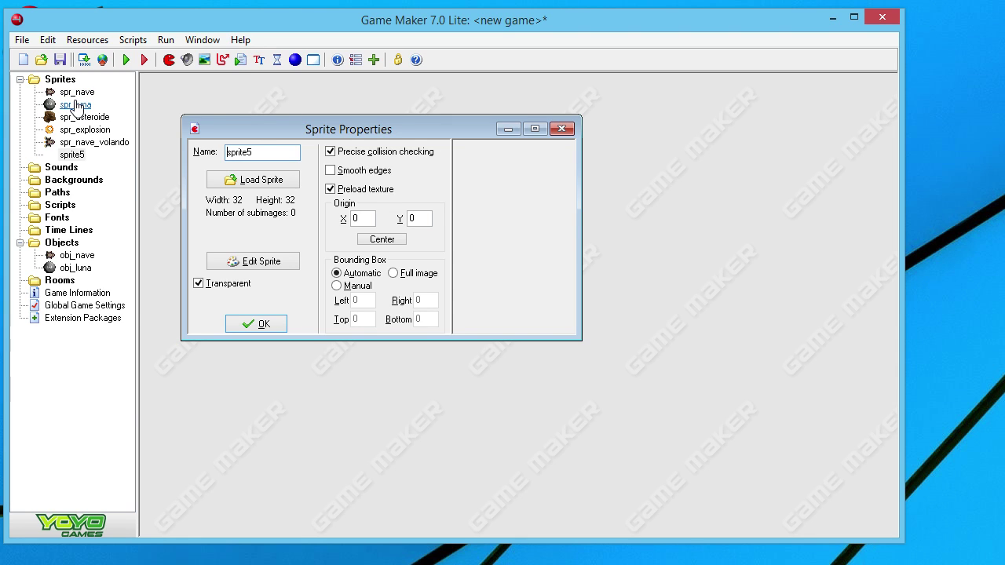
pyautogui.click(562, 130)
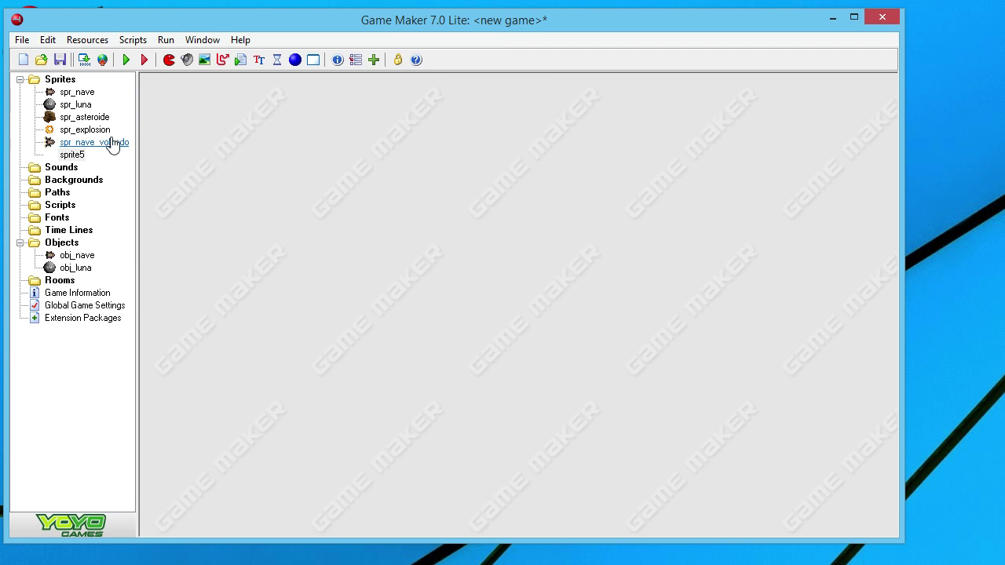
# Step: Delete the empty sprite5 from the Sprites group
pyautogui.rightClick(74, 160)
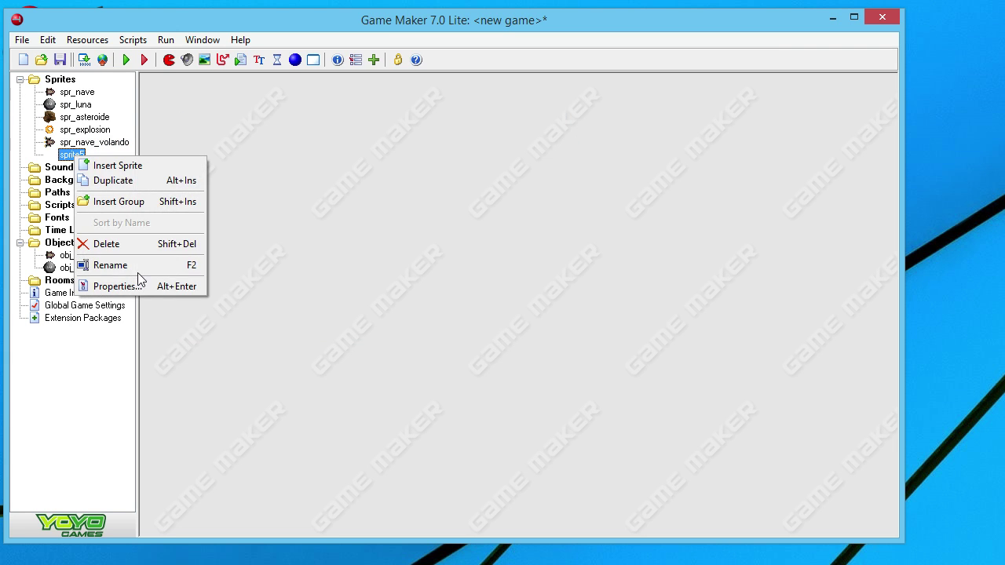
pyautogui.click(187, 266)
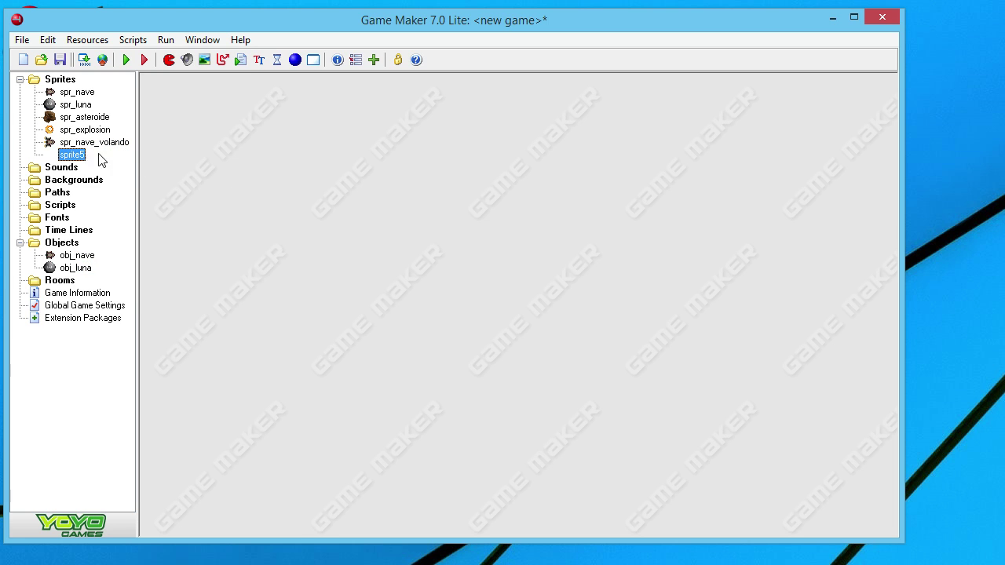
pyautogui.rightClick(82, 157)
pyautogui.click(162, 242)
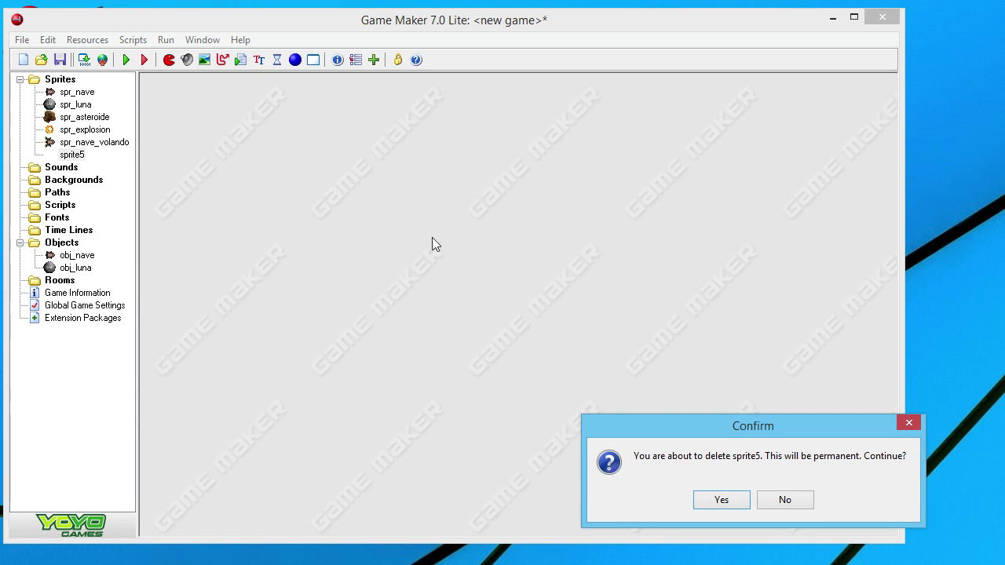
pyautogui.click(707, 499)
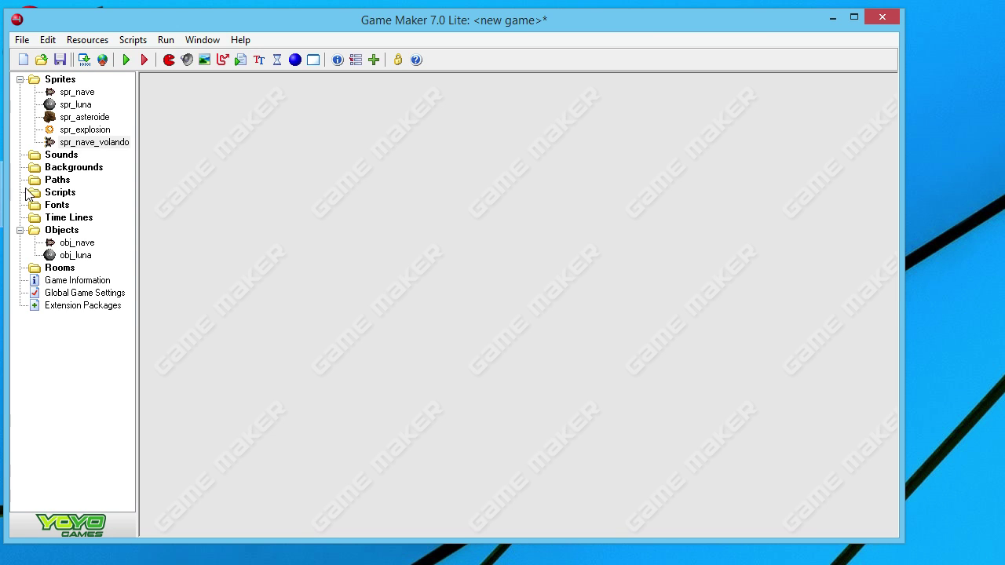
# Step: Create a new sound and browse for its file in the personal user folder under Usuarios on the SSD (C:) drive
pyautogui.rightClick(63, 156)
pyautogui.click(86, 163)
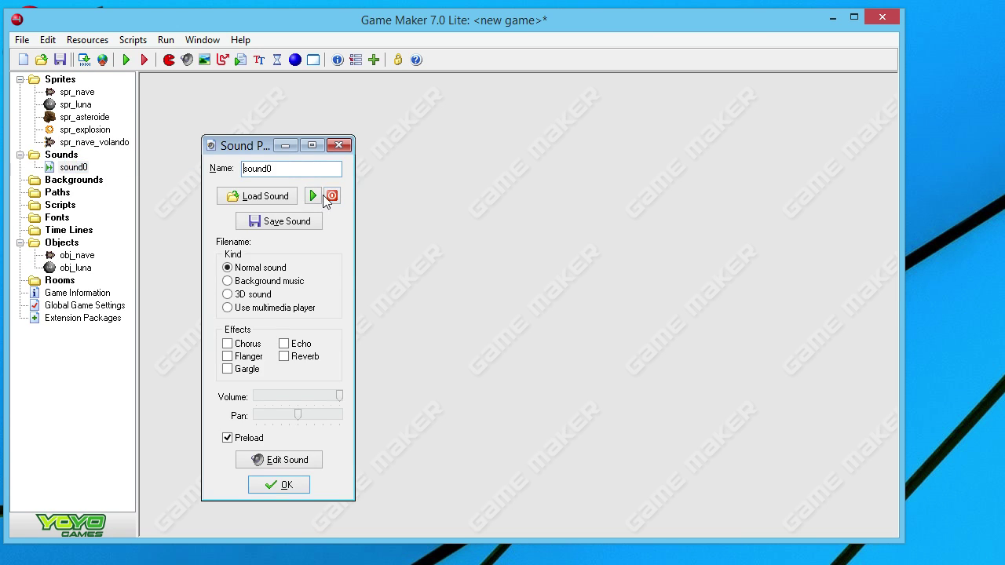
pyautogui.click(281, 198)
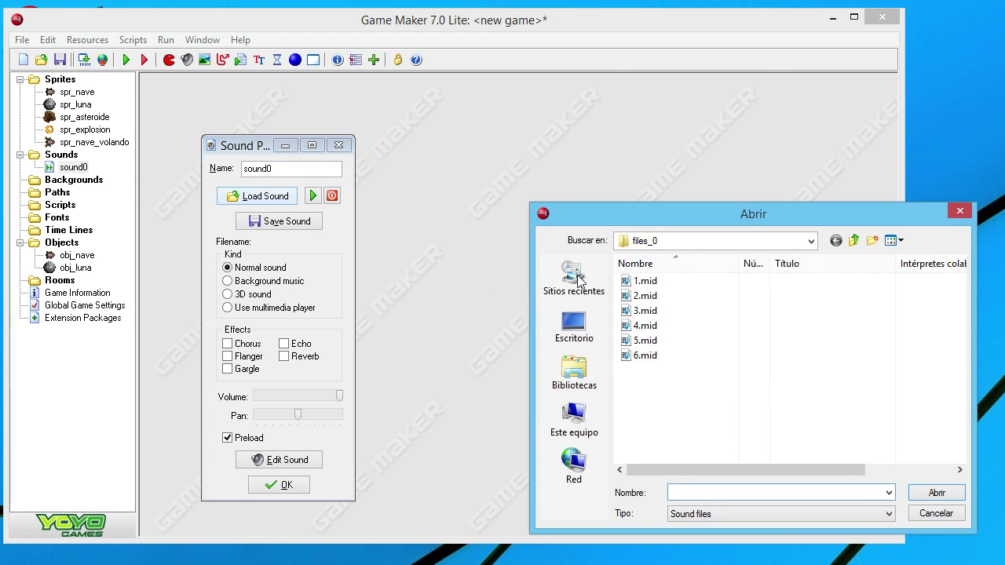
pyautogui.click(809, 242)
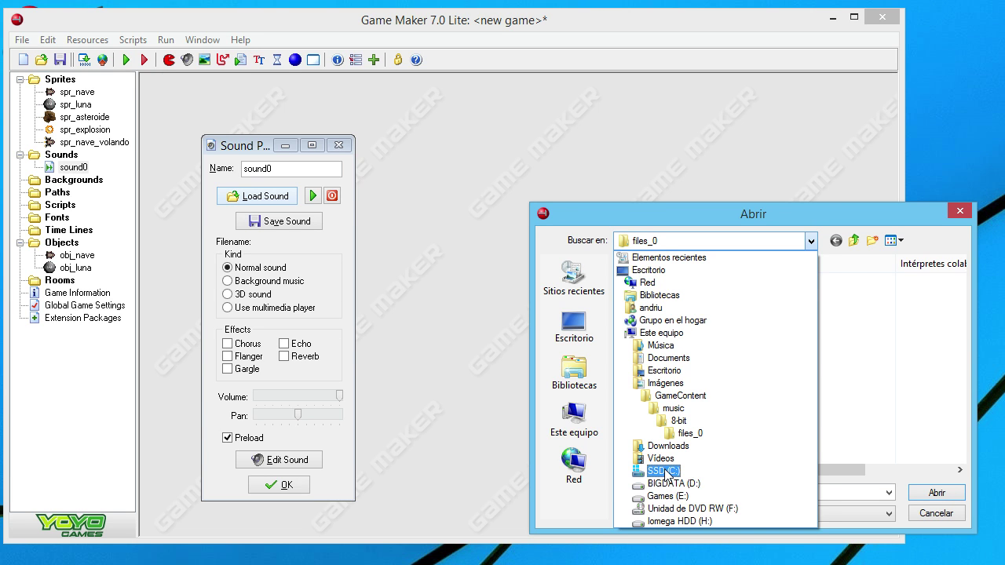
pyautogui.click(665, 473)
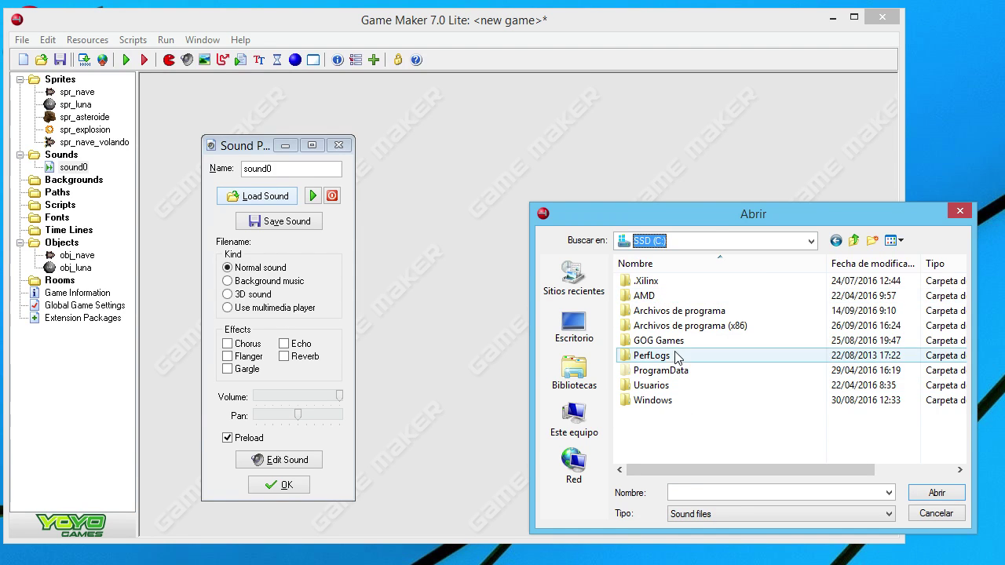
pyautogui.click(684, 386)
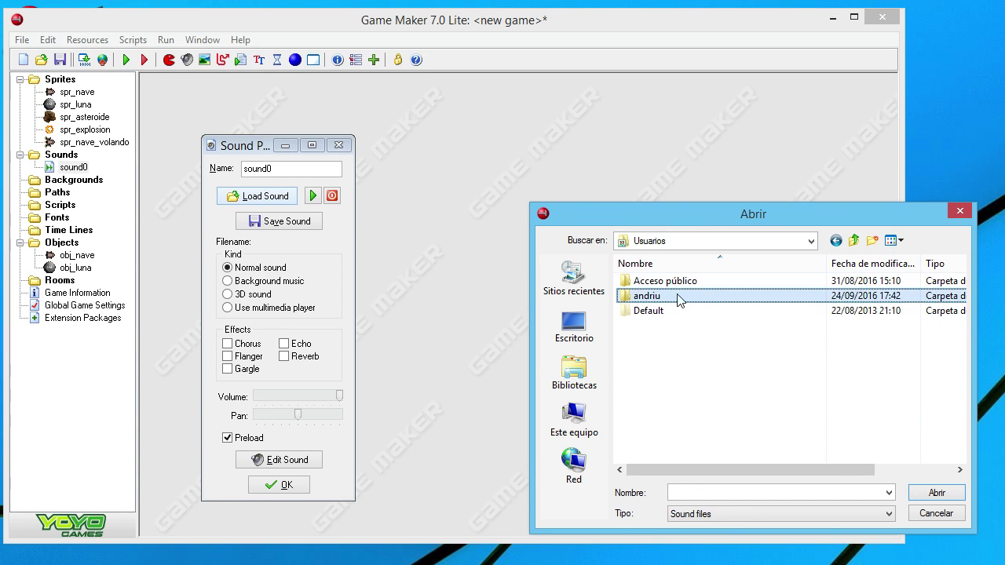
pyautogui.doubleClick(646, 295)
pyautogui.moveTo(961, 346); pyautogui.dragTo(962, 439)
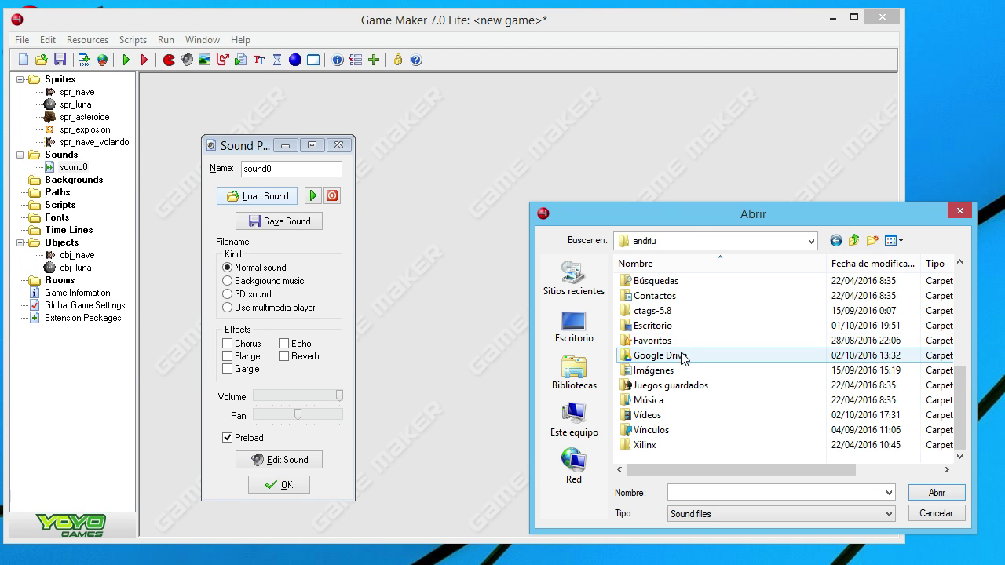
# Step: Open the Chapter03 sound folder through Google Drive, PENSACTIUS_LECTURA, GameMaker, Jocs and Recursos Per Crear Jocs
pyautogui.doubleClick(681, 356)
pyautogui.click(691, 387)
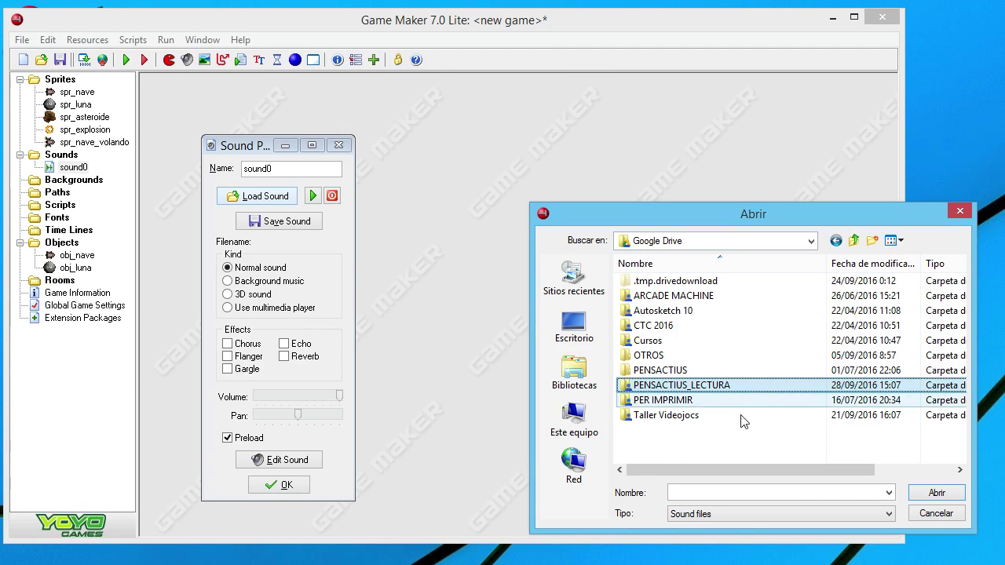
pyautogui.doubleClick(687, 385)
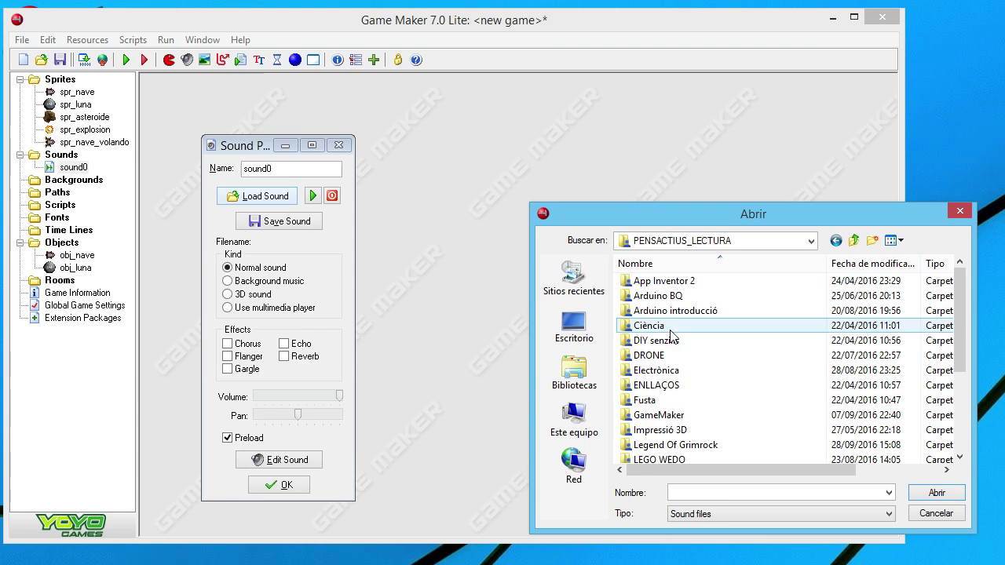
pyautogui.doubleClick(672, 416)
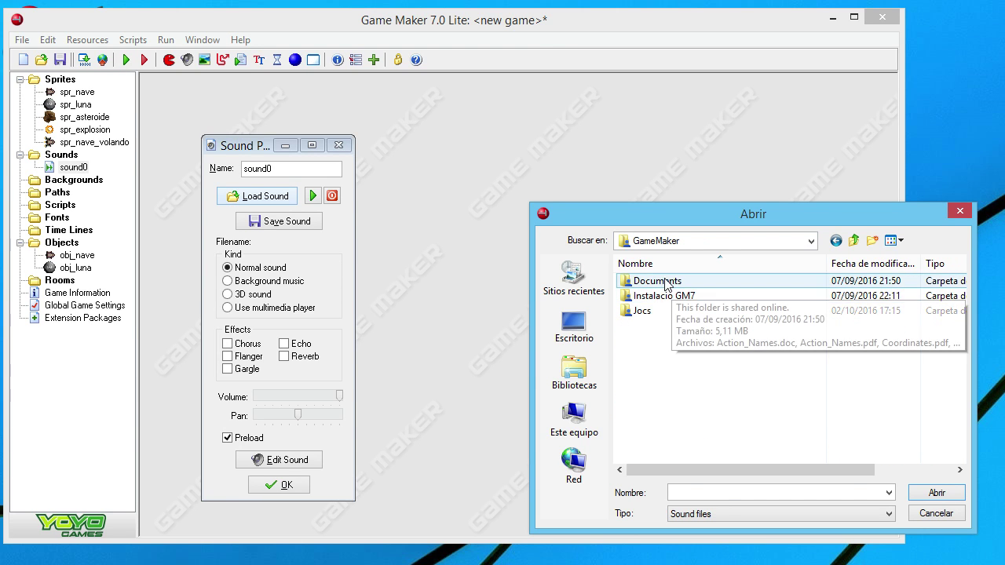
pyautogui.doubleClick(646, 311)
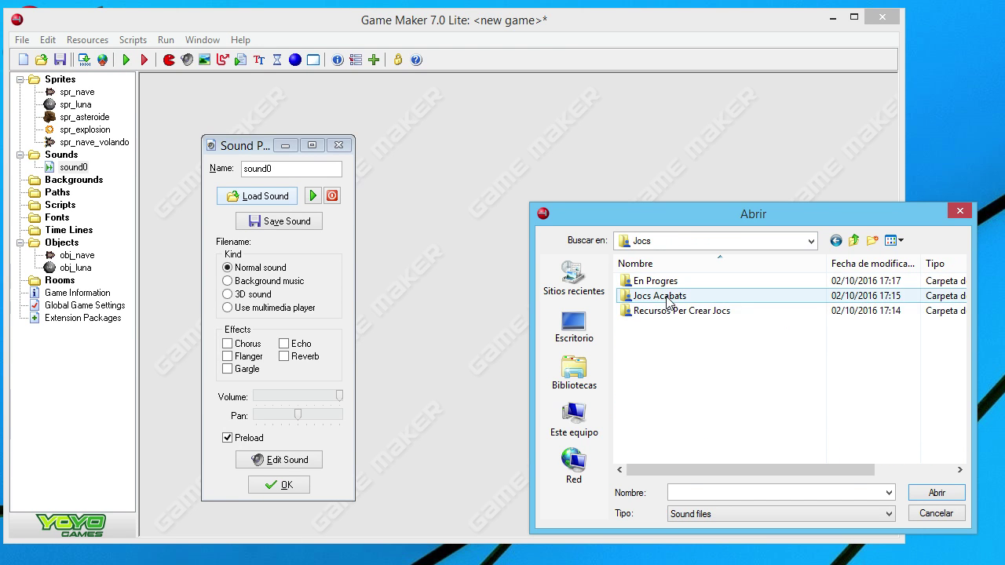
pyautogui.click(712, 315)
pyautogui.doubleClick(692, 311)
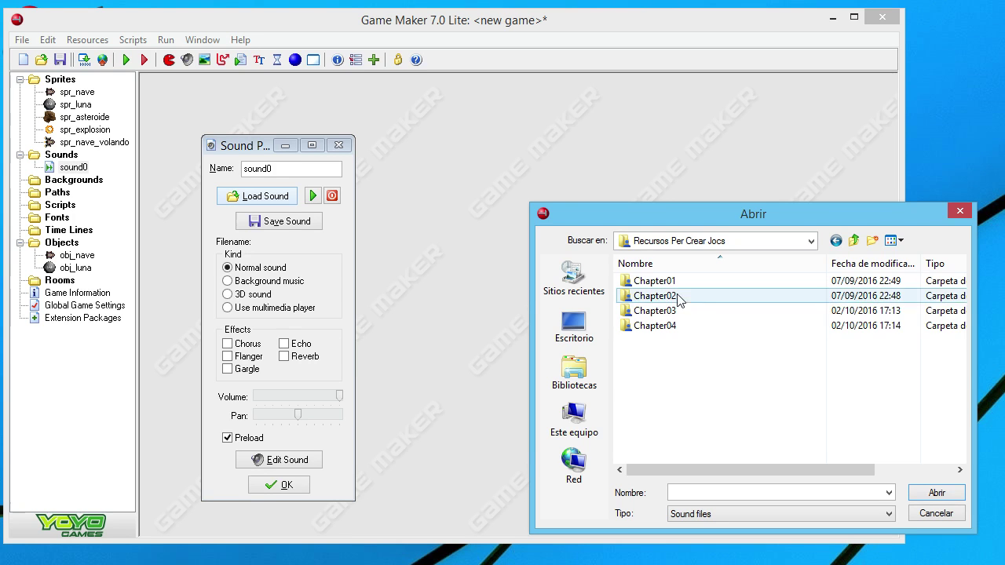
pyautogui.click(673, 310)
pyautogui.doubleClick(673, 310)
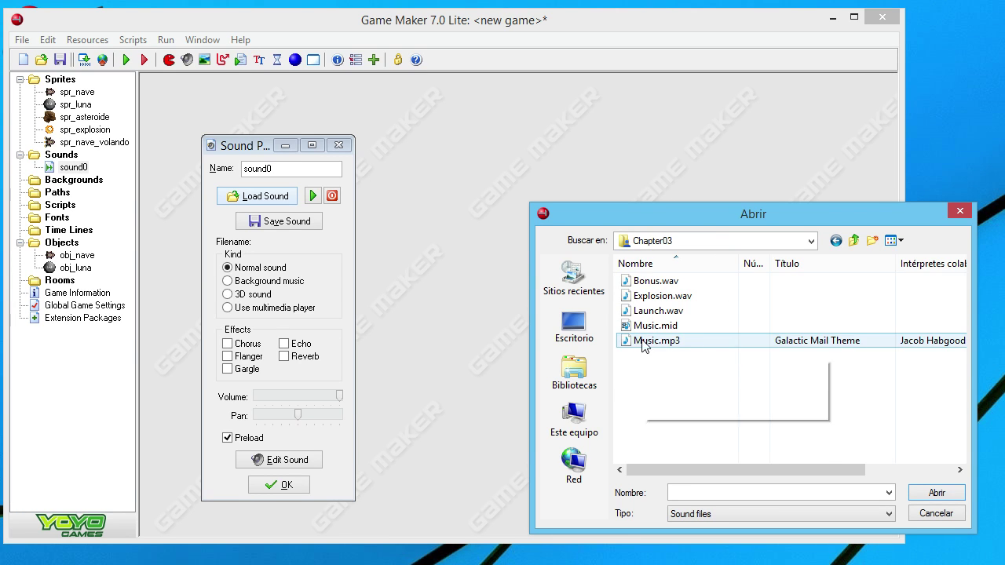
# Step: Load Explosion.wav into the new sound, name it snd_explosion, and accept it
pyautogui.click(693, 300)
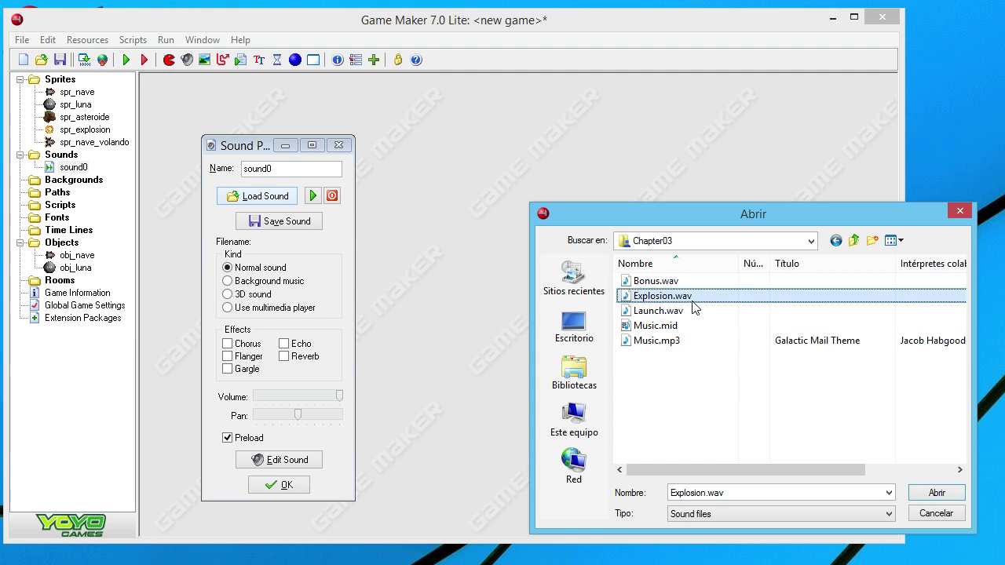
pyautogui.click(912, 493)
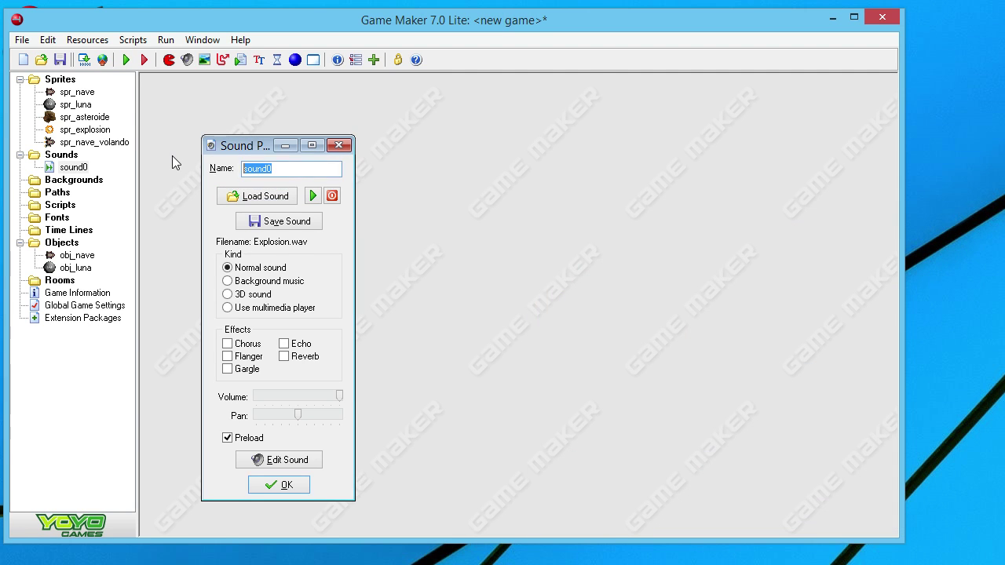
pyautogui.write('snd')
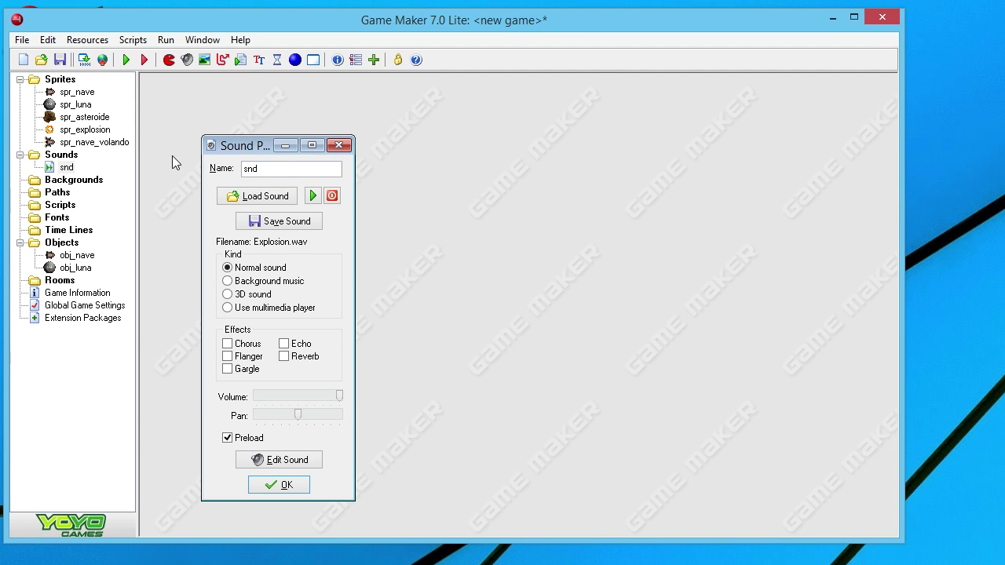
pyautogui.write('_explosion')
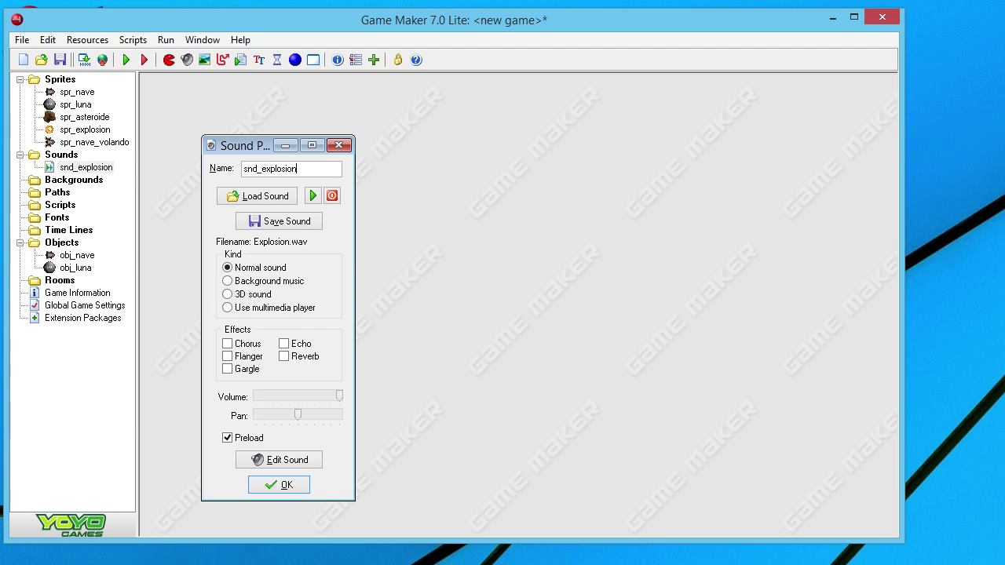
pyautogui.click(282, 486)
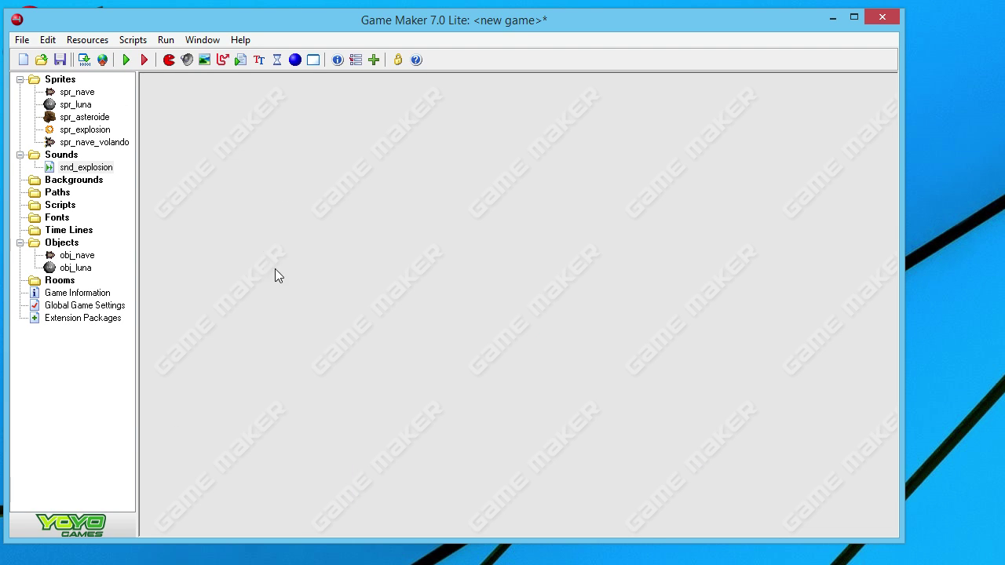
# Step: Create a second sound named musica_fondo, load Music.mp3 from Chapter03 into it, and accept it
pyautogui.click(91, 44)
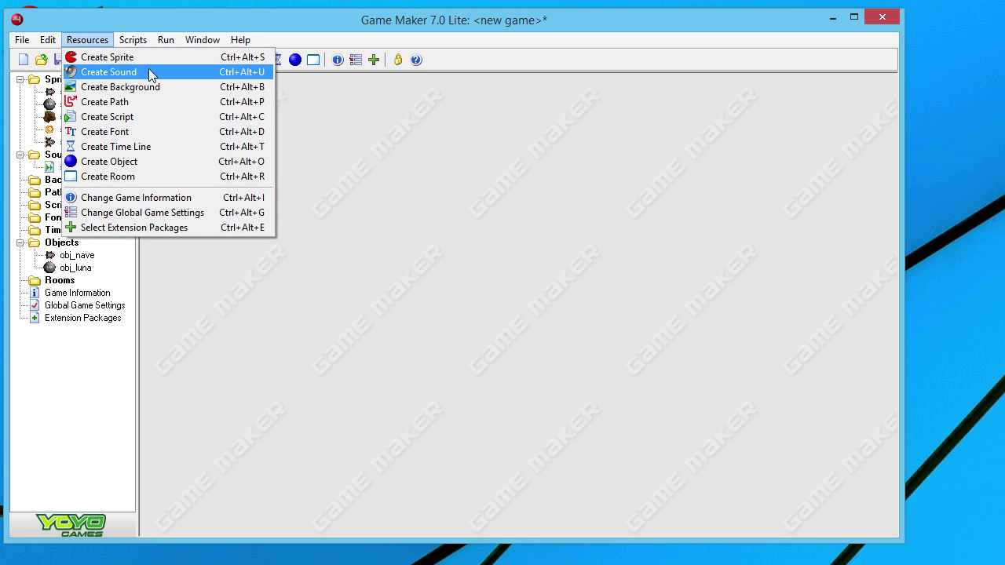
pyautogui.click(322, 138)
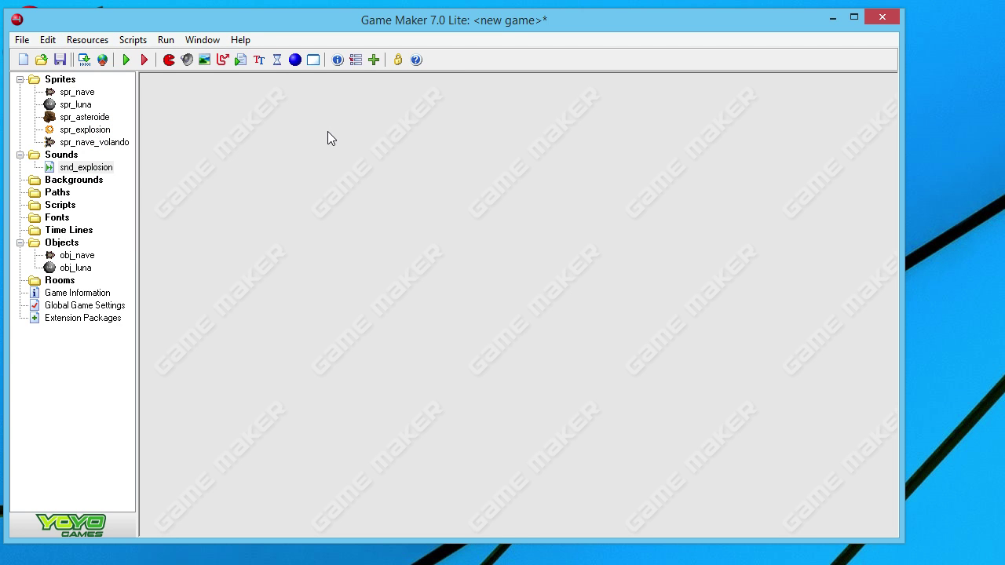
pyautogui.hotkey('ctrl', 'shift', 's')
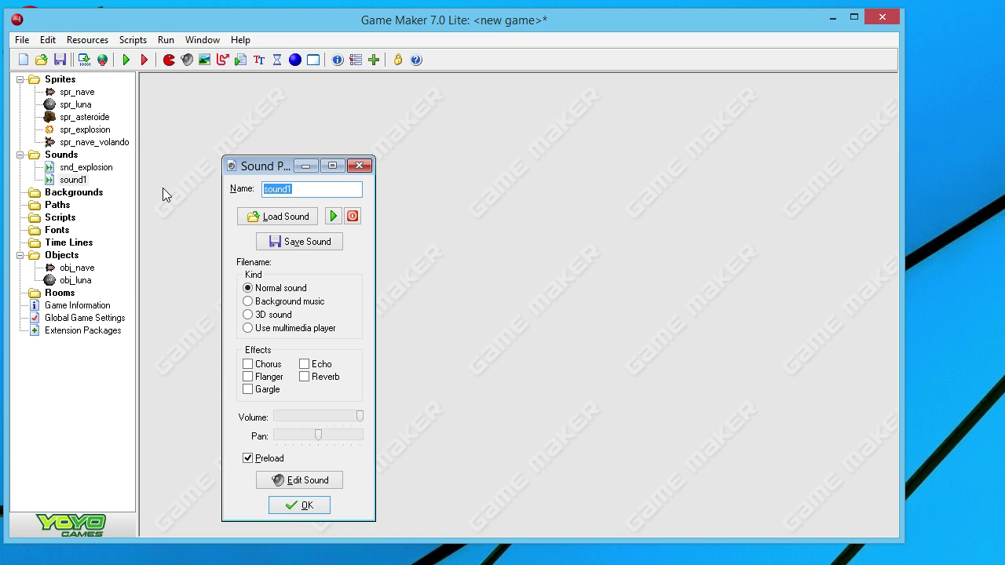
pyautogui.write('musica_fondo')
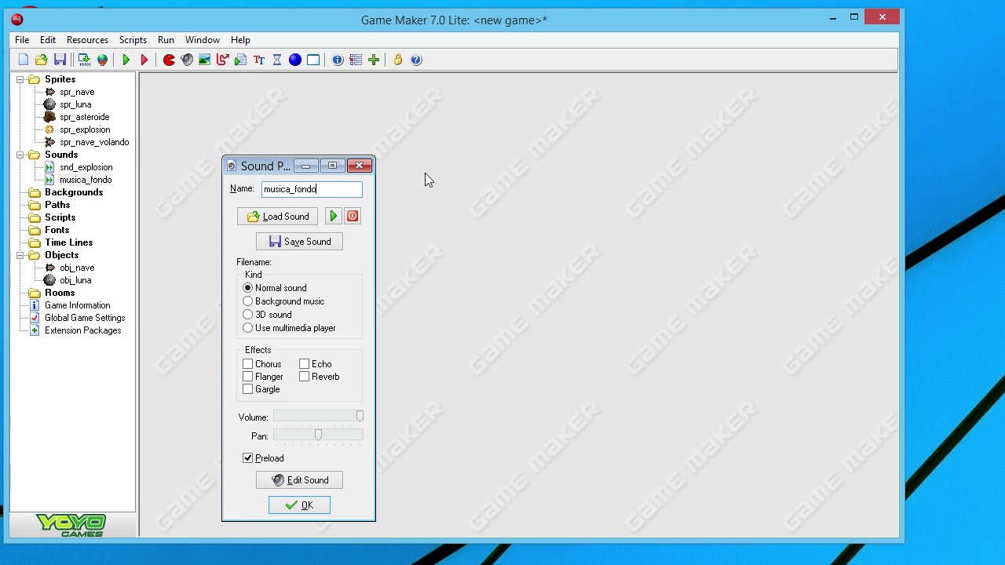
pyautogui.click(279, 217)
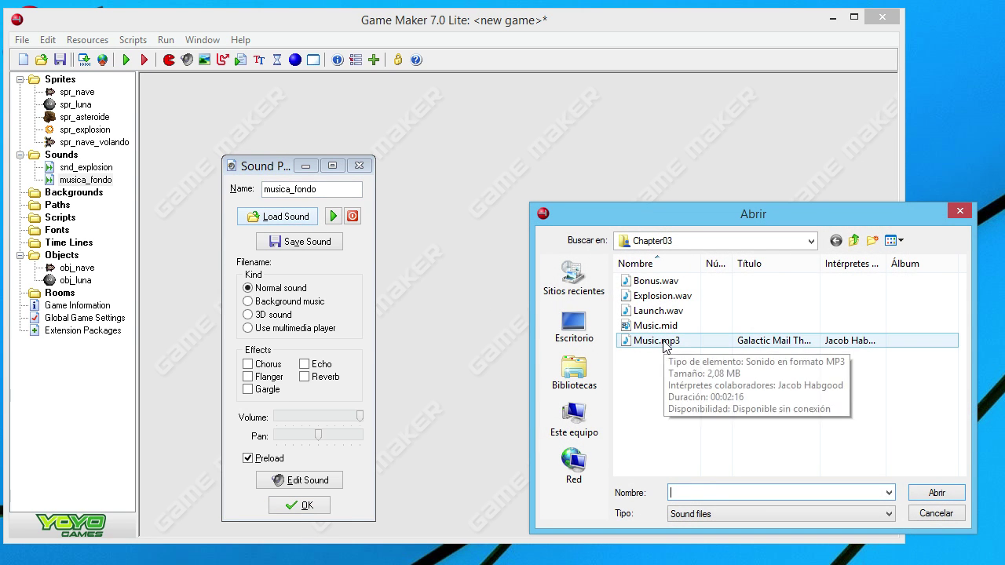
pyautogui.click(659, 341)
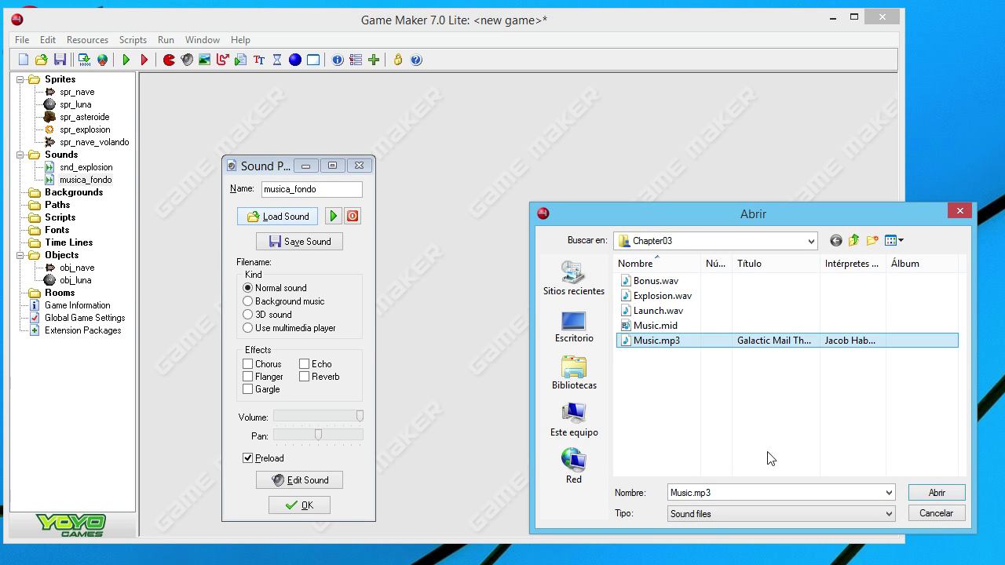
pyautogui.click(931, 494)
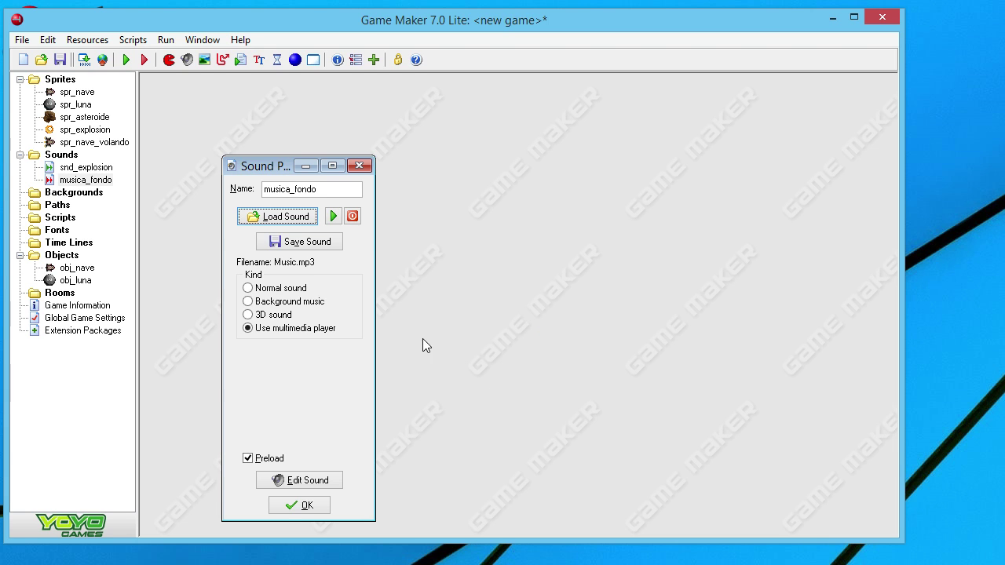
pyautogui.click(297, 507)
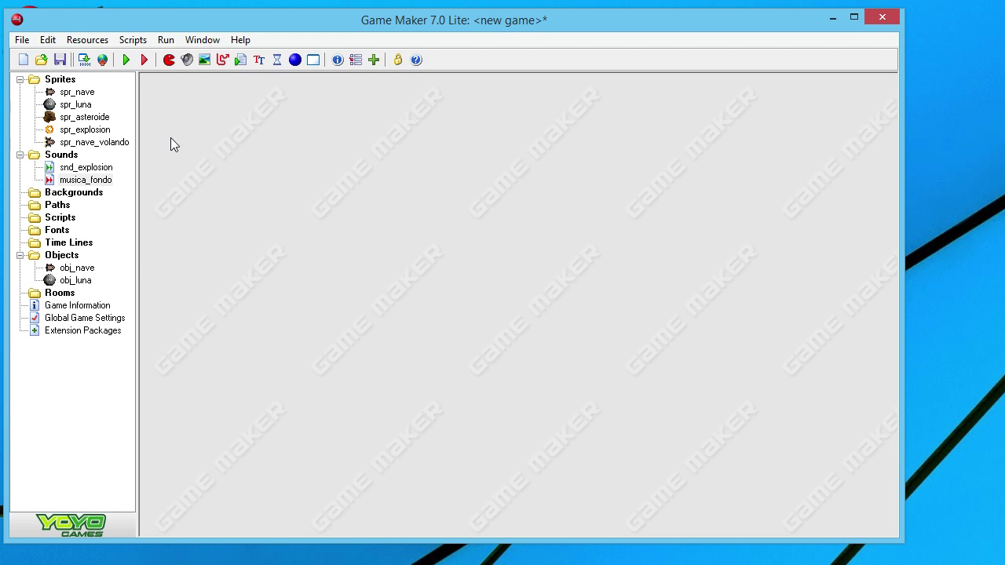
pyautogui.click(63, 156)
pyautogui.hotkey('ctrl', 'shift', 's')
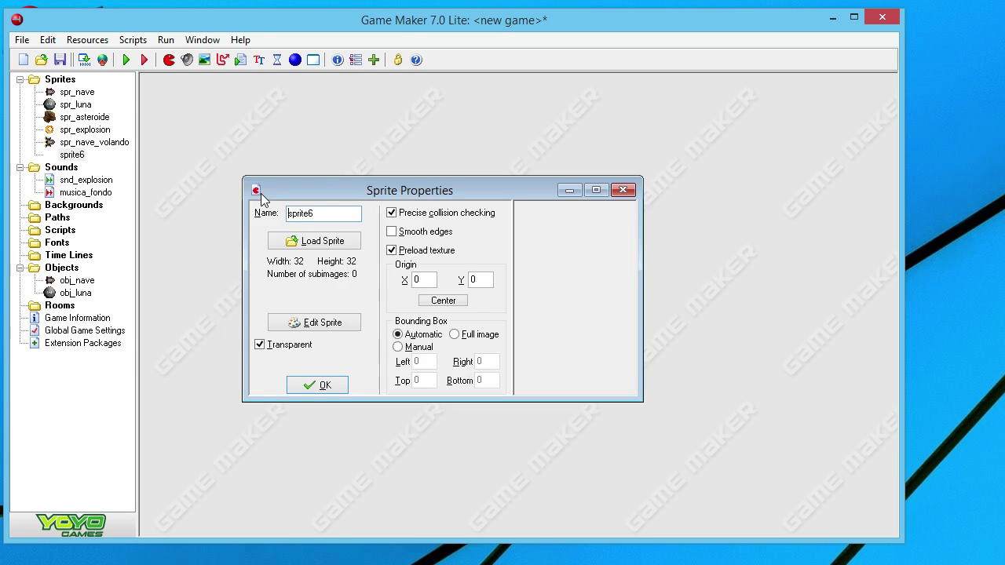
pyautogui.click(625, 191)
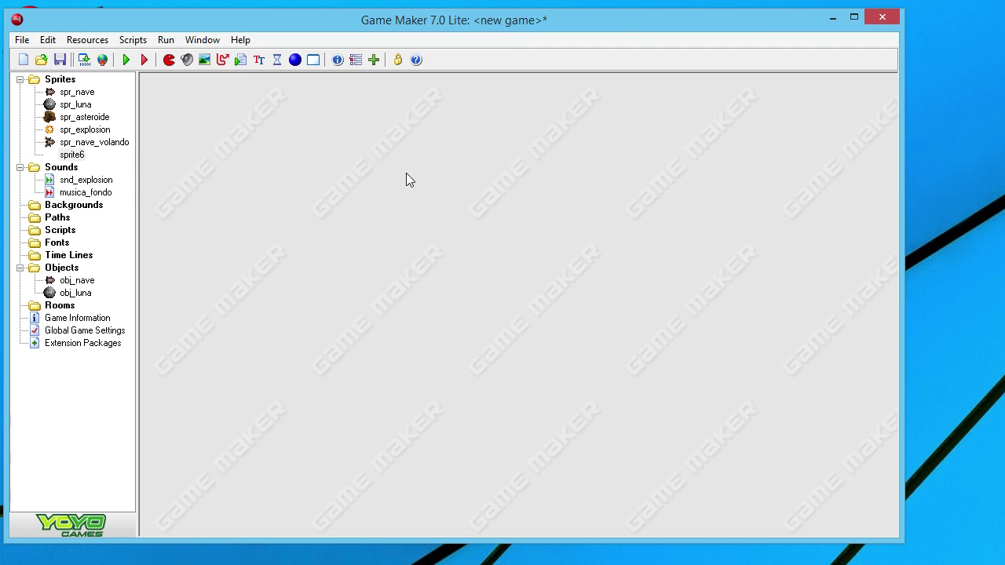
pyautogui.rightClick(71, 155)
pyautogui.click(122, 244)
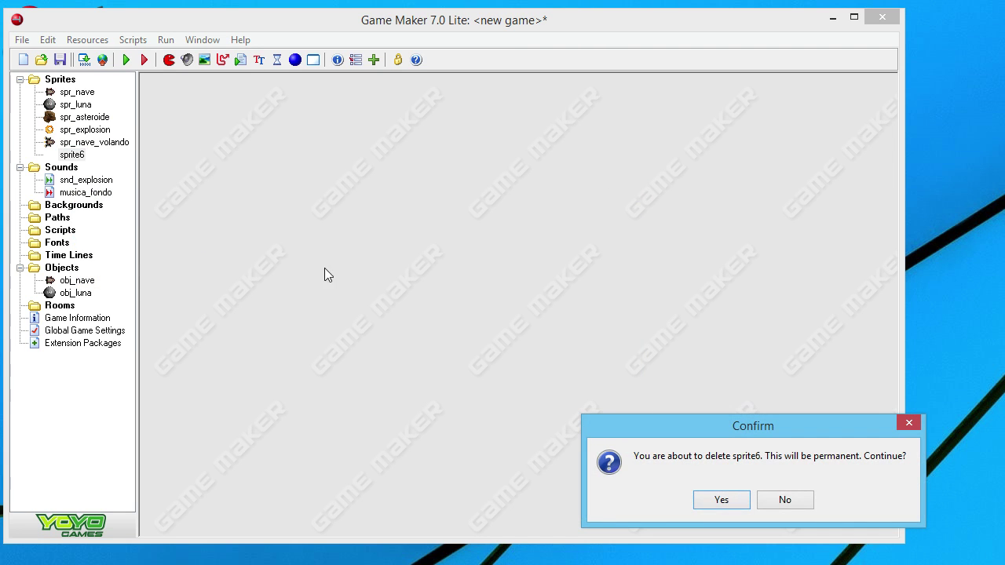
pyautogui.click(721, 500)
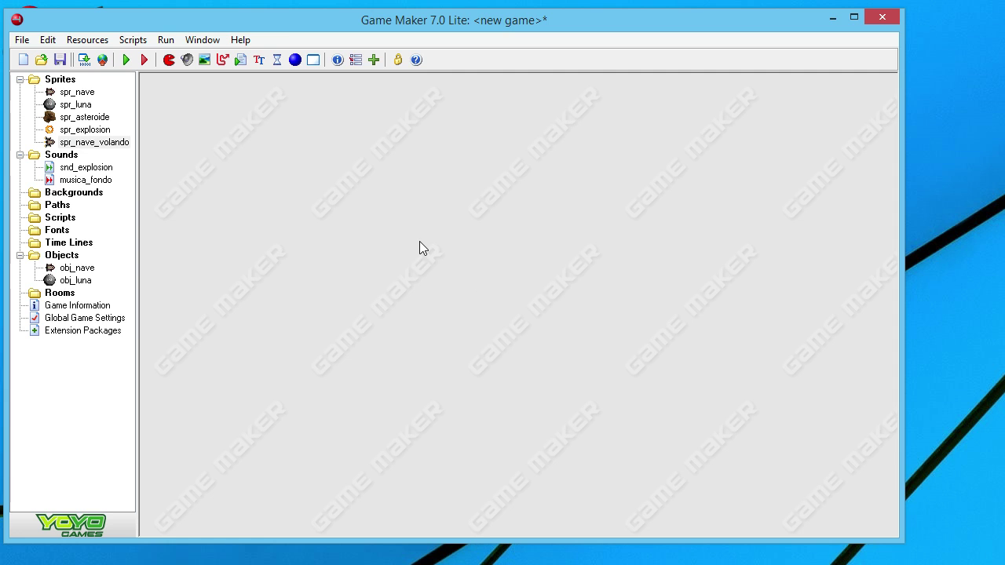
# Step: Create a sound named snd_bonus, load Bonus.wav from Chapter03 into it, and accept it
pyautogui.hotkey('ctrl', 'shift', 'u')
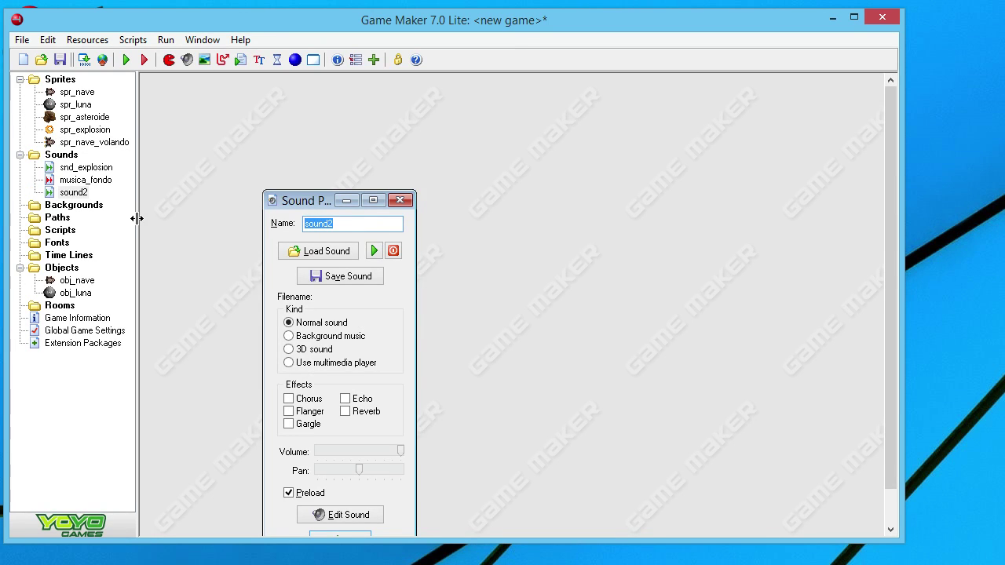
pyautogui.click(323, 258)
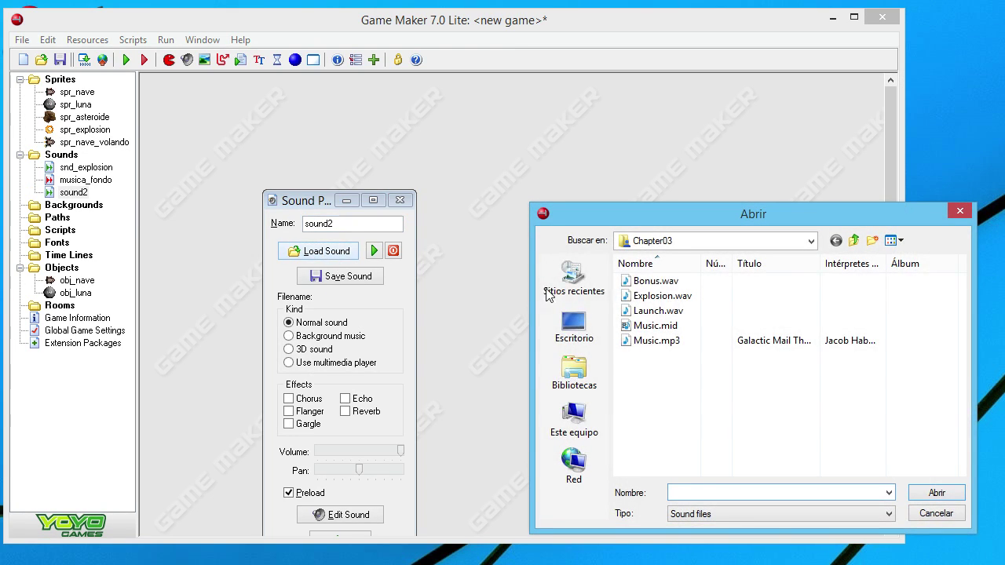
pyautogui.click(656, 281)
pyautogui.click(937, 494)
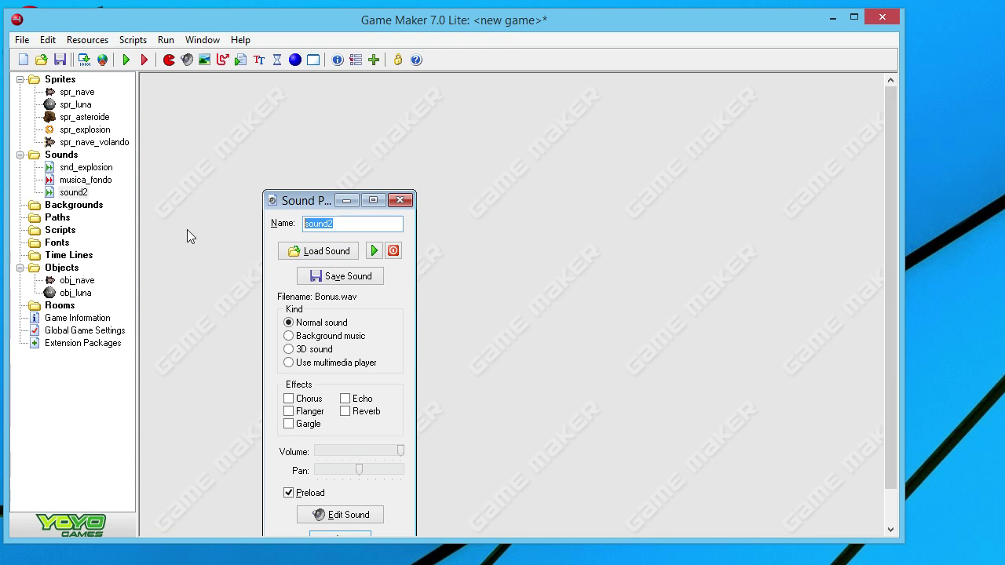
pyautogui.write('snd_bonus')
pyautogui.moveTo(298, 201); pyautogui.dragTo(246, 107)
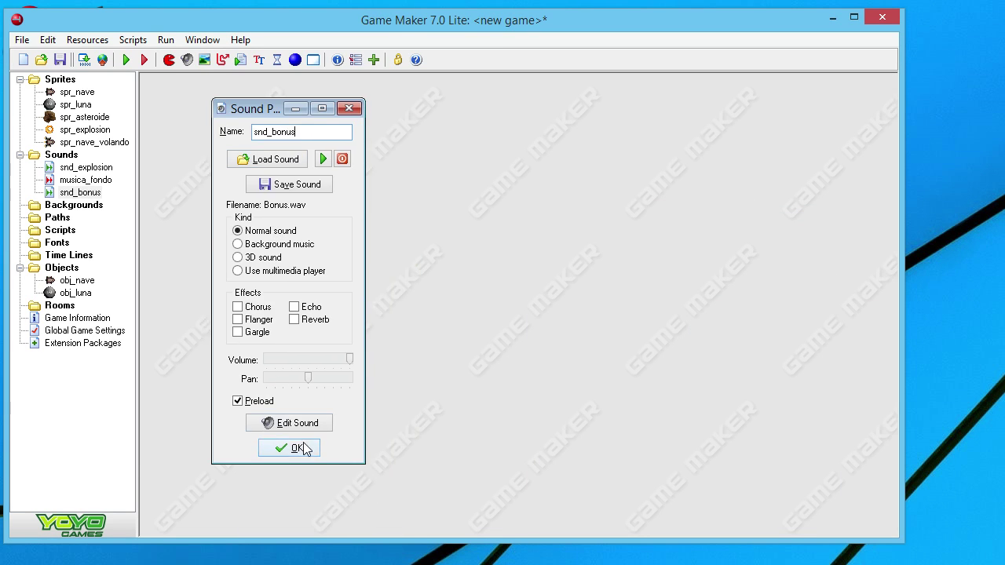
pyautogui.click(291, 449)
# Step: Create a sound named snd_despegue, load Launch.wav from Chapter03 into it, and accept it
pyautogui.hotkey('ctrl', 'shift', 'u')
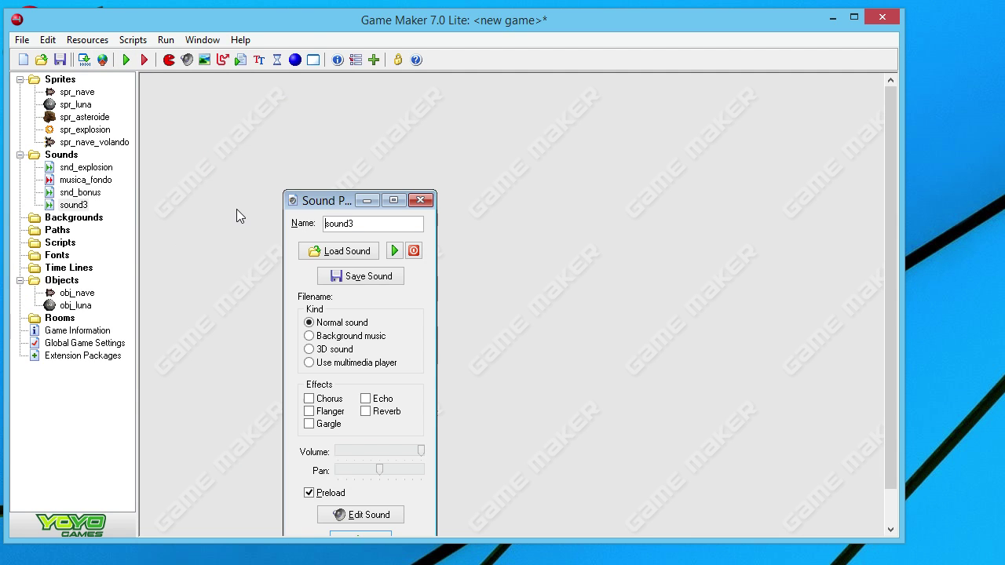
pyautogui.moveTo(325, 206); pyautogui.dragTo(308, 149)
pyautogui.click(320, 194)
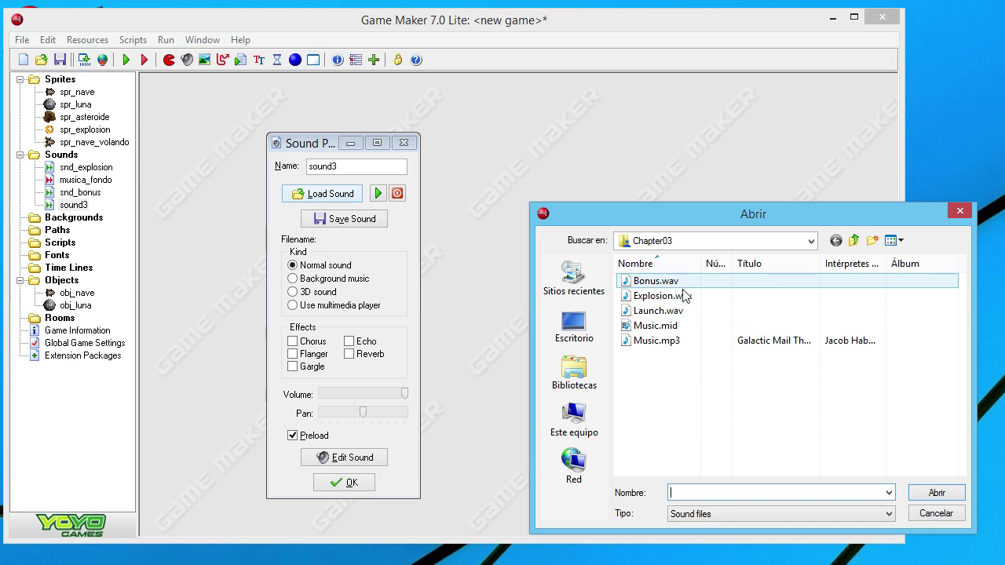
pyautogui.click(658, 311)
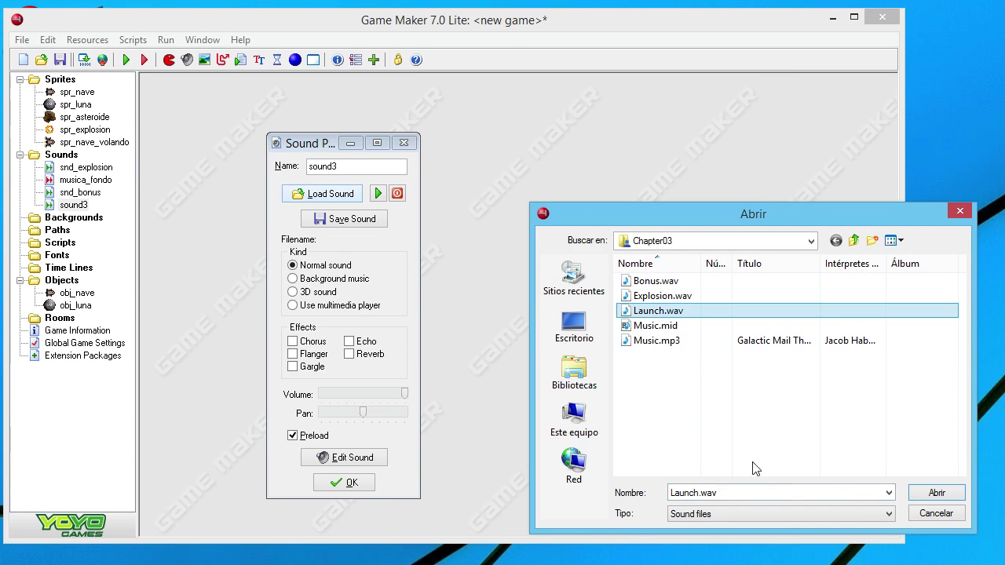
pyautogui.click(934, 497)
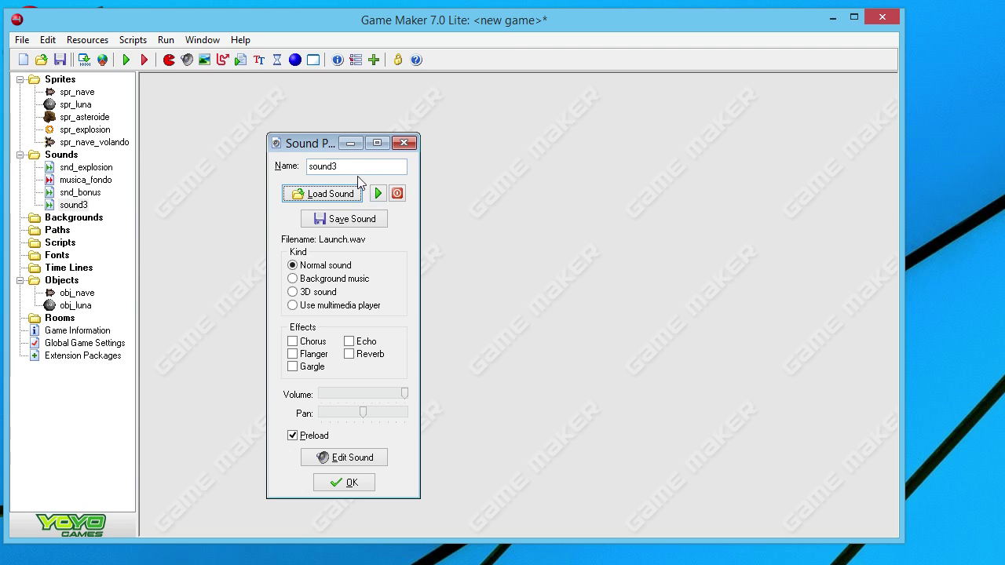
pyautogui.hotkey('shift', 'Tab')
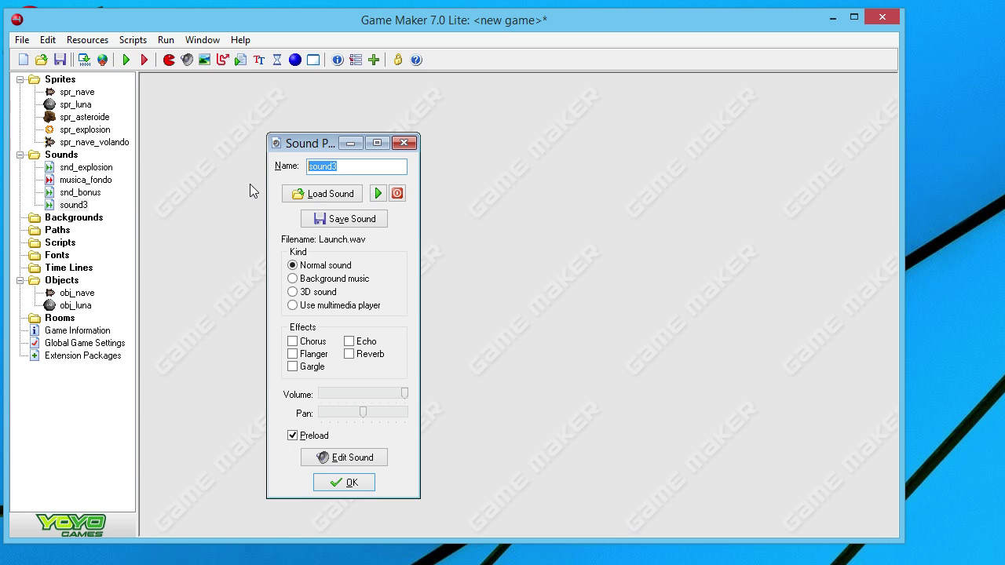
pyautogui.write('snd_desp')
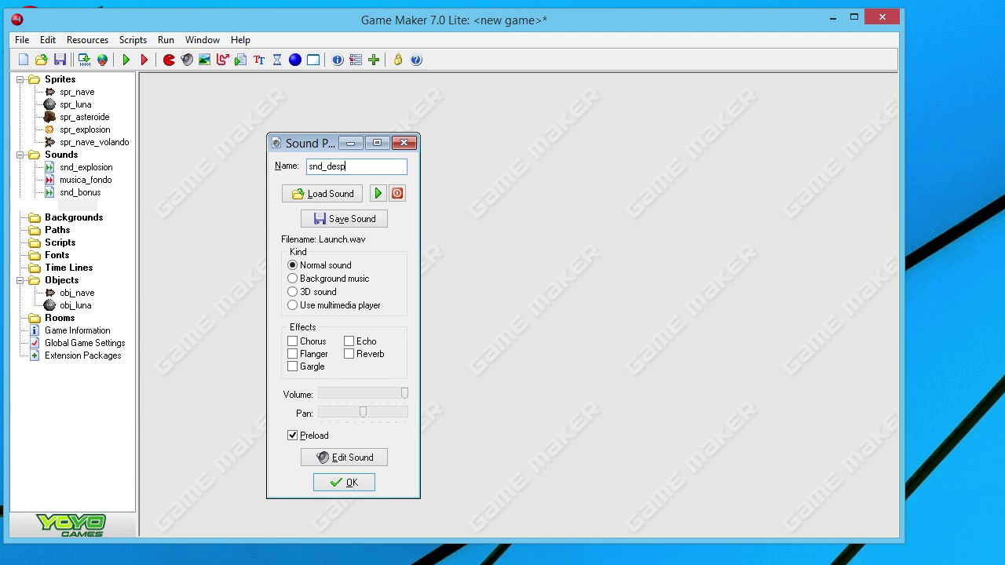
pyautogui.write('egue')
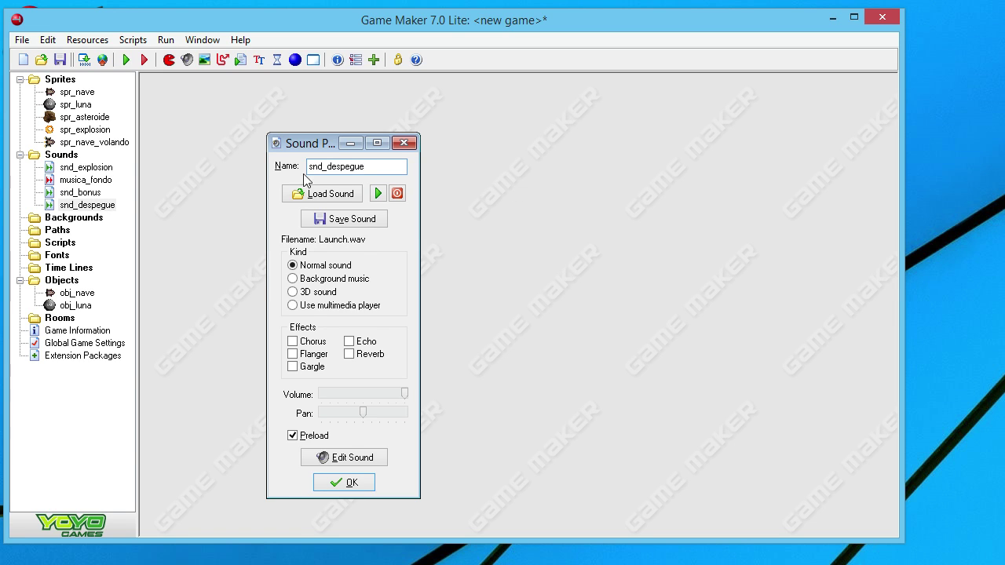
pyautogui.click(344, 481)
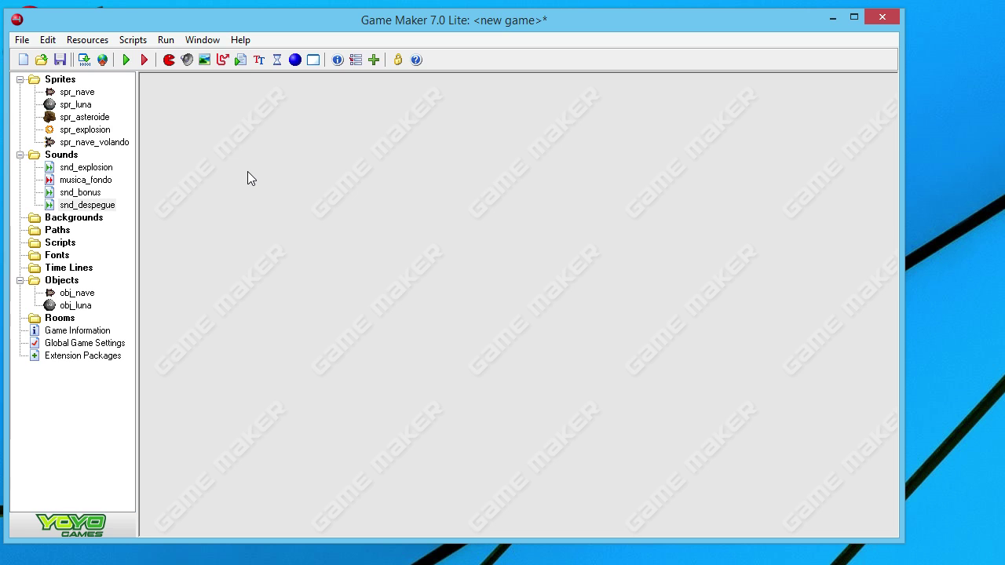
# Step: Open the properties of obj_luna and add a Create event to it
pyautogui.click(75, 306)
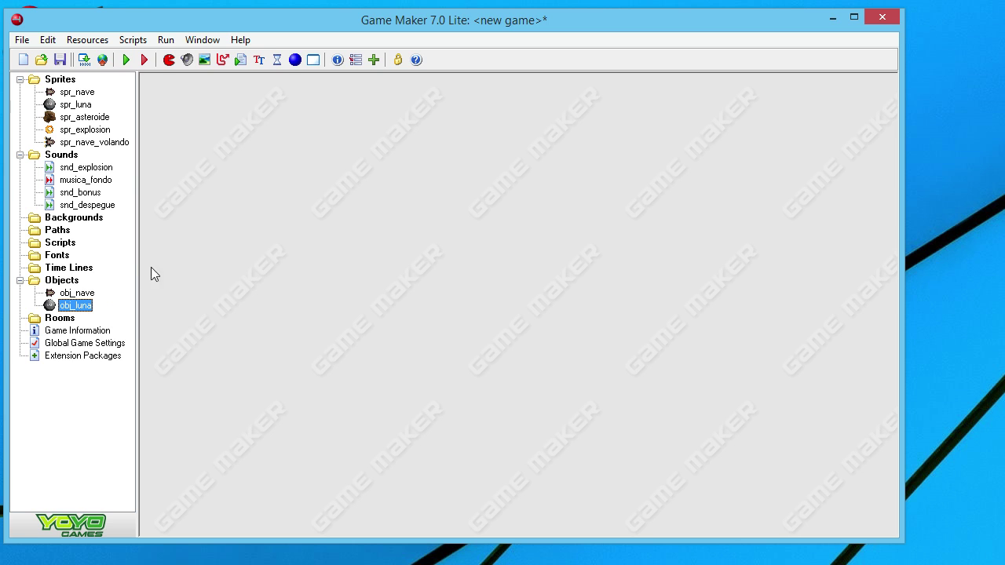
pyautogui.doubleClick(78, 308)
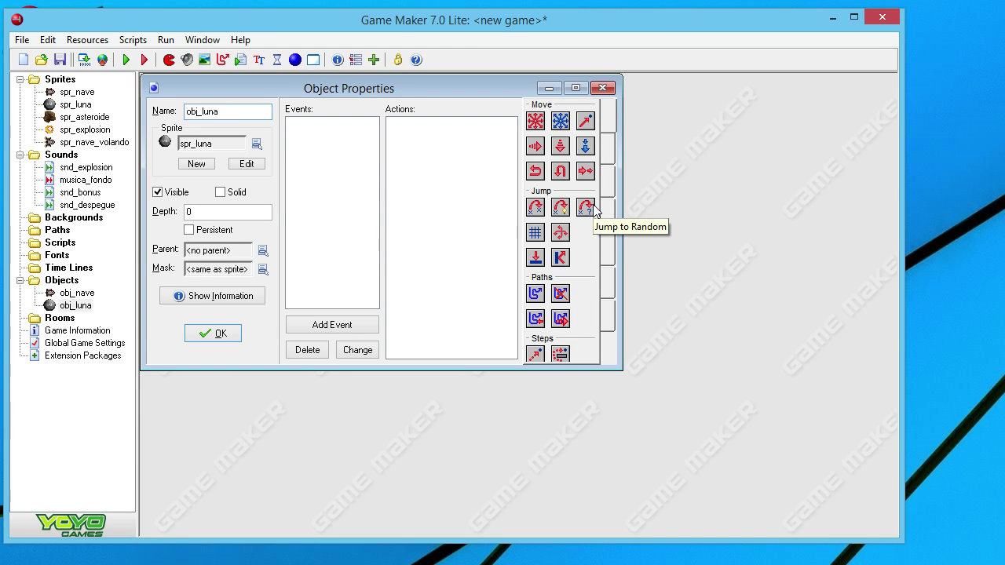
pyautogui.click(309, 323)
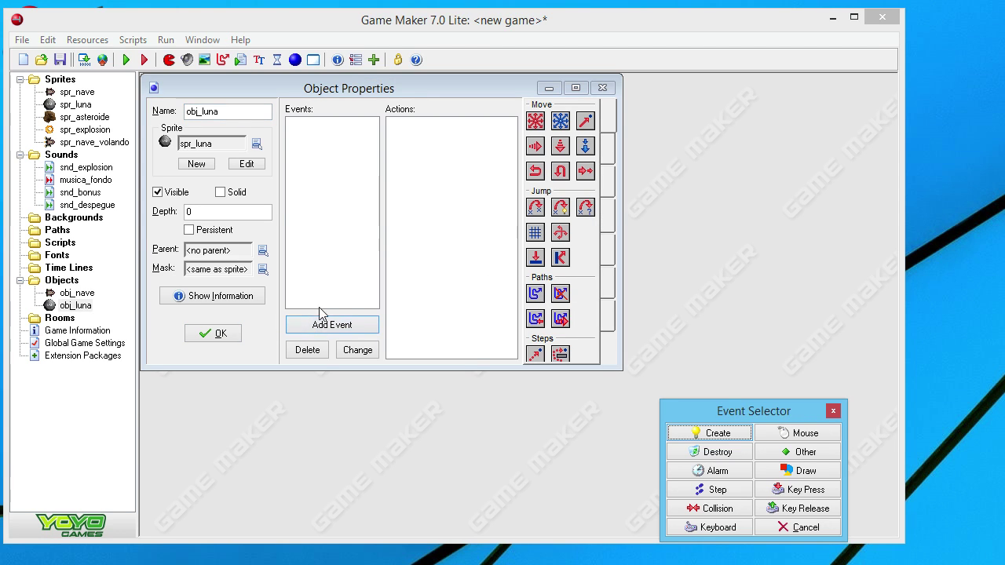
pyautogui.moveTo(732, 412); pyautogui.dragTo(252, 201)
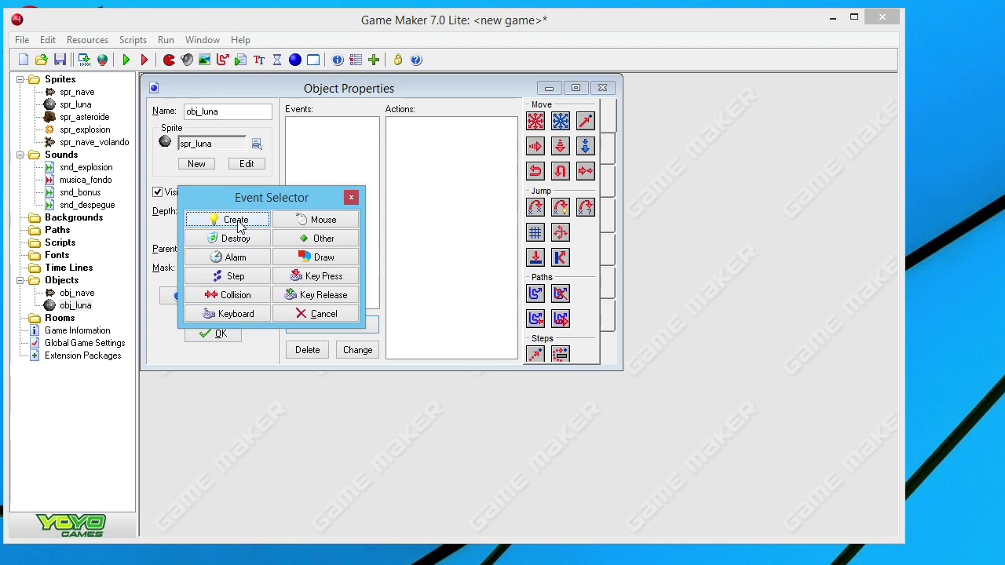
pyautogui.click(229, 220)
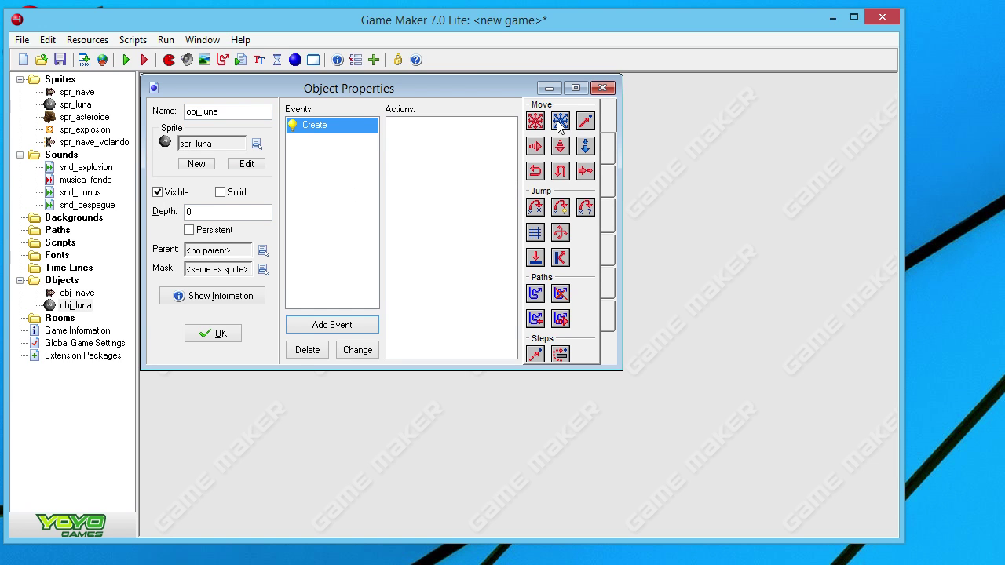
pyautogui.moveTo(560, 126); pyautogui.dragTo(399, 131)
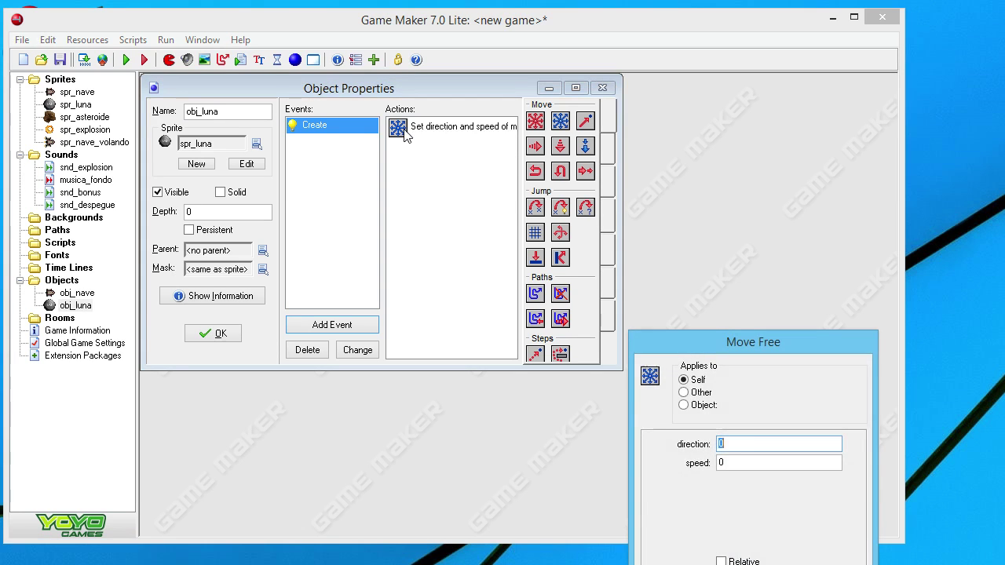
pyautogui.moveTo(781, 345); pyautogui.dragTo(402, 163)
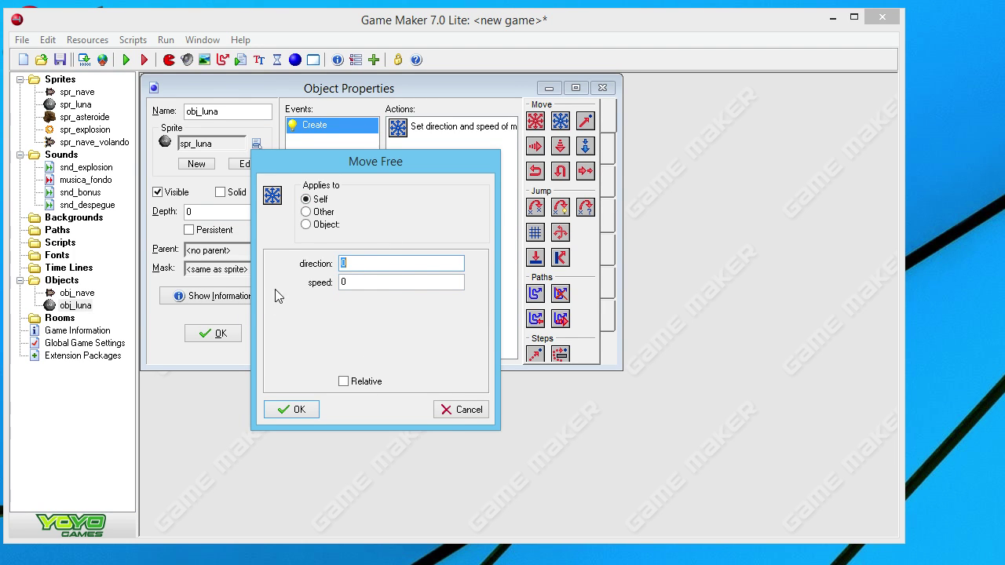
pyautogui.click(463, 416)
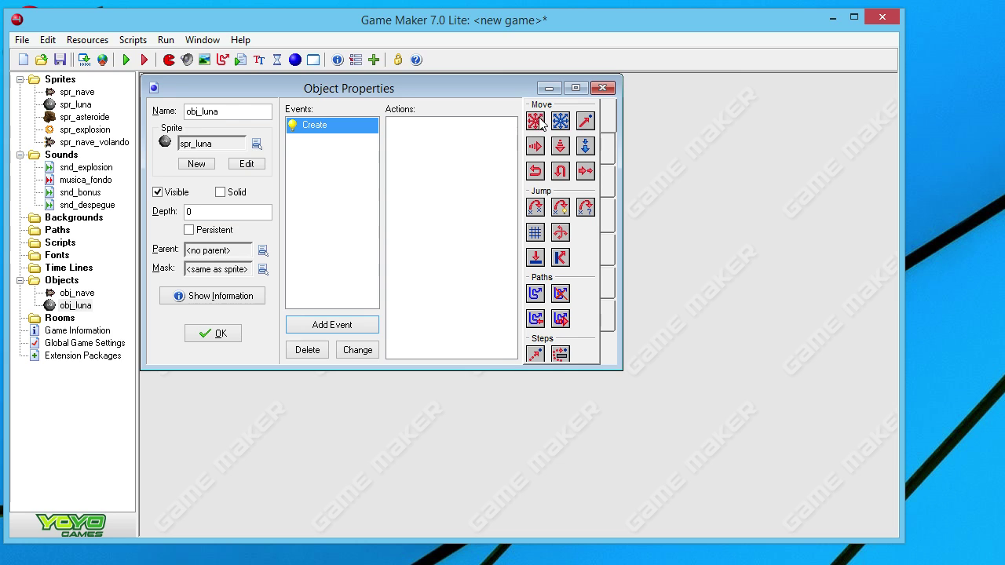
pyautogui.moveTo(401, 127); pyautogui.dragTo(403, 132)
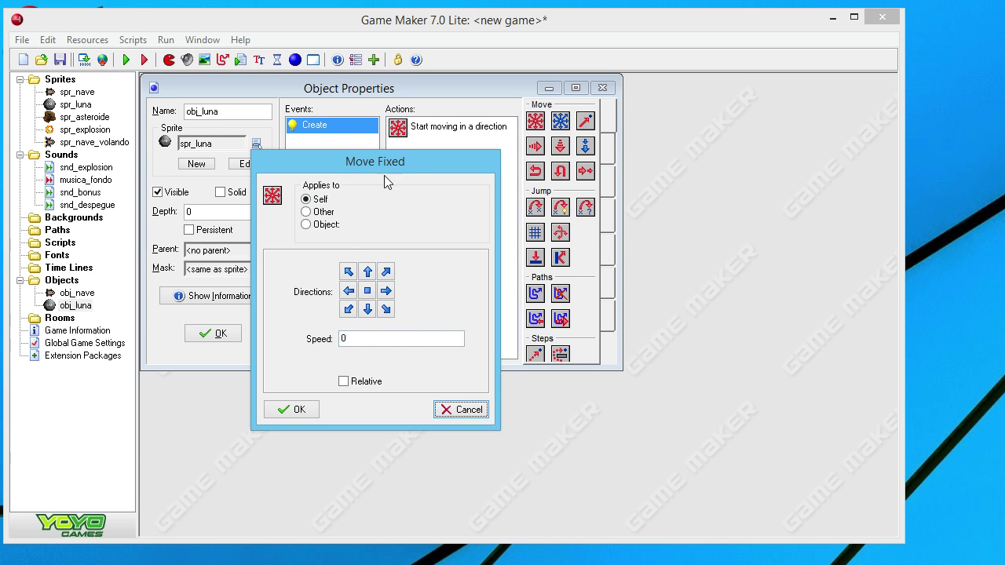
pyautogui.click(461, 416)
pyautogui.moveTo(560, 120); pyautogui.dragTo(455, 137)
pyautogui.press('Escape')
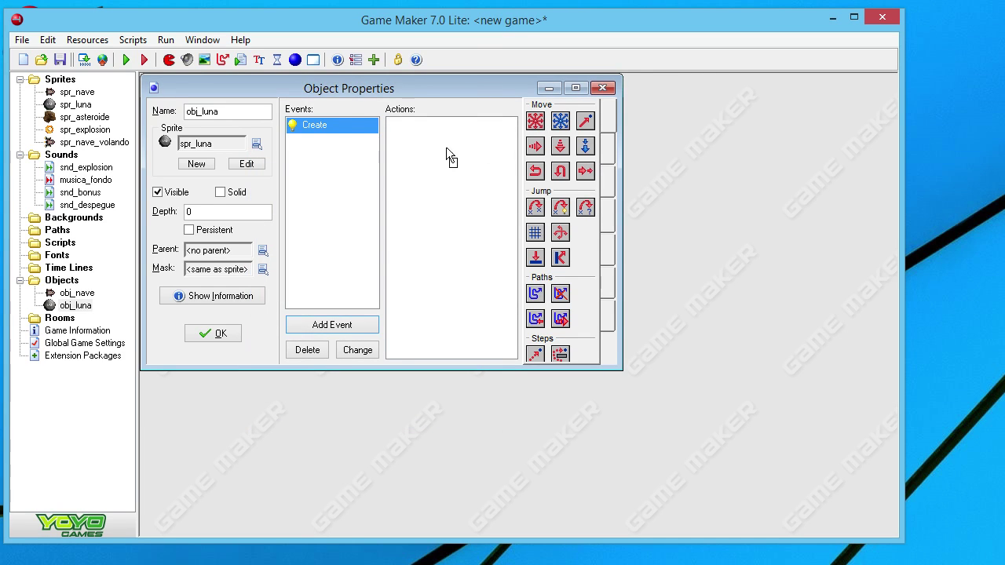
pyautogui.moveTo(404, 133); pyautogui.dragTo(404, 131)
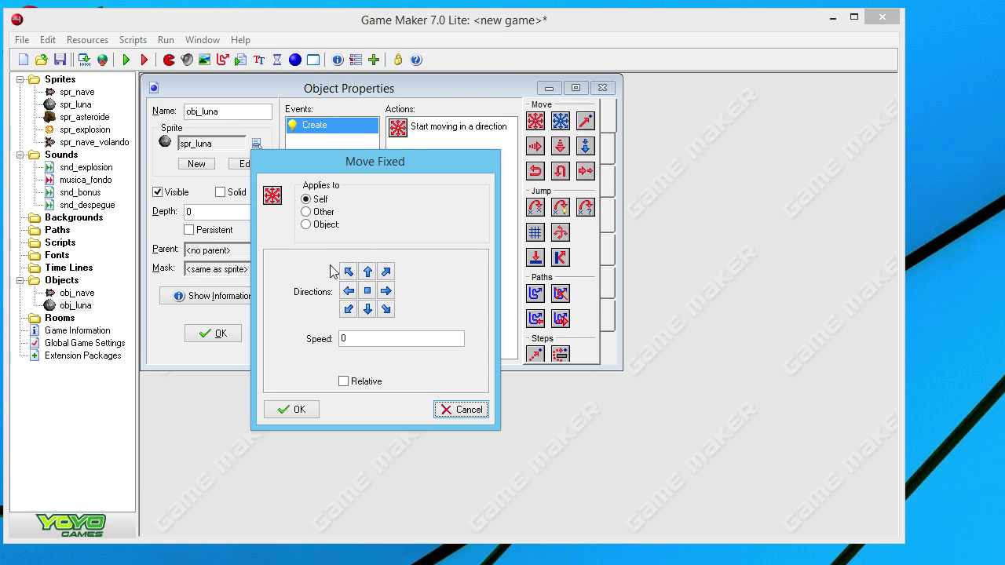
pyautogui.click(367, 291)
pyautogui.click(459, 410)
# Step: Add a Move Free action to obj_luna's Create event with the direction random(360)
pyautogui.moveTo(560, 121); pyautogui.dragTo(404, 134)
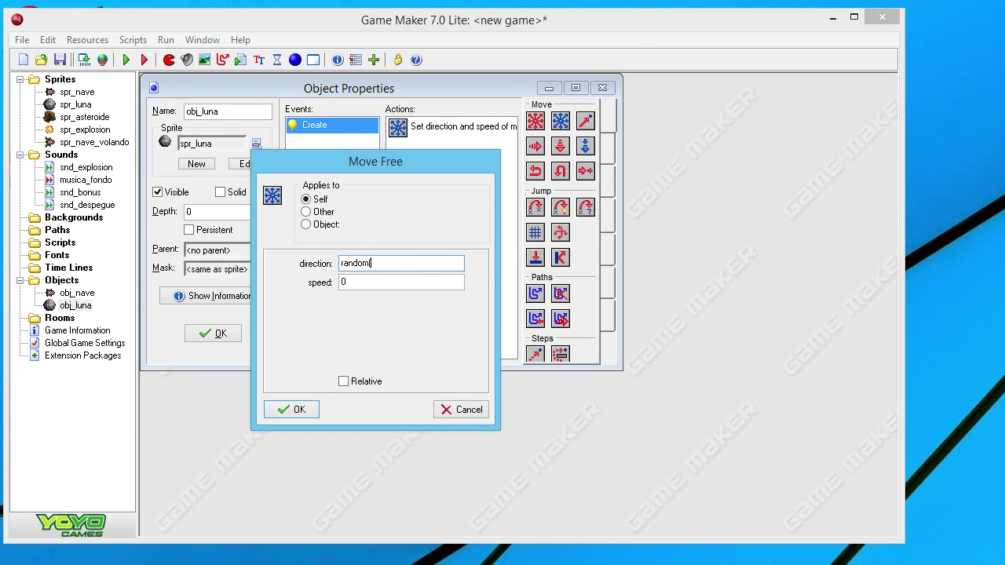
pyautogui.write('360)')
pyautogui.click(370, 265)
pyautogui.write('en')
pyautogui.write('entre ')
pyautogui.write(' y 359')
pyautogui.doubleClick(413, 265)
pyautogui.click(415, 259)
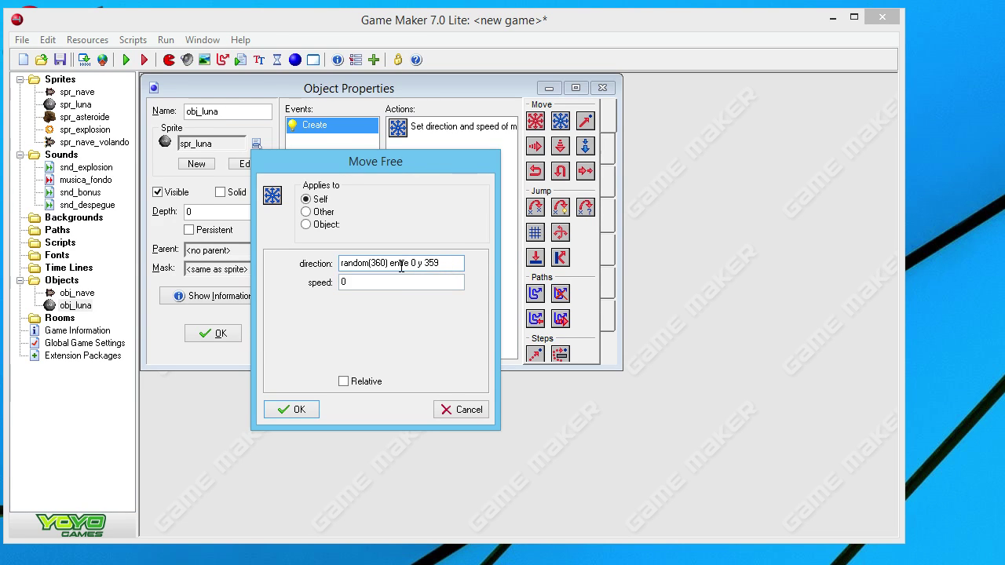
pyautogui.moveTo(390, 265); pyautogui.dragTo(442, 269)
pyautogui.press('BackSpace')
# Step: Set the Move Free action's speed to 4 and accept the action
pyautogui.click(392, 282)
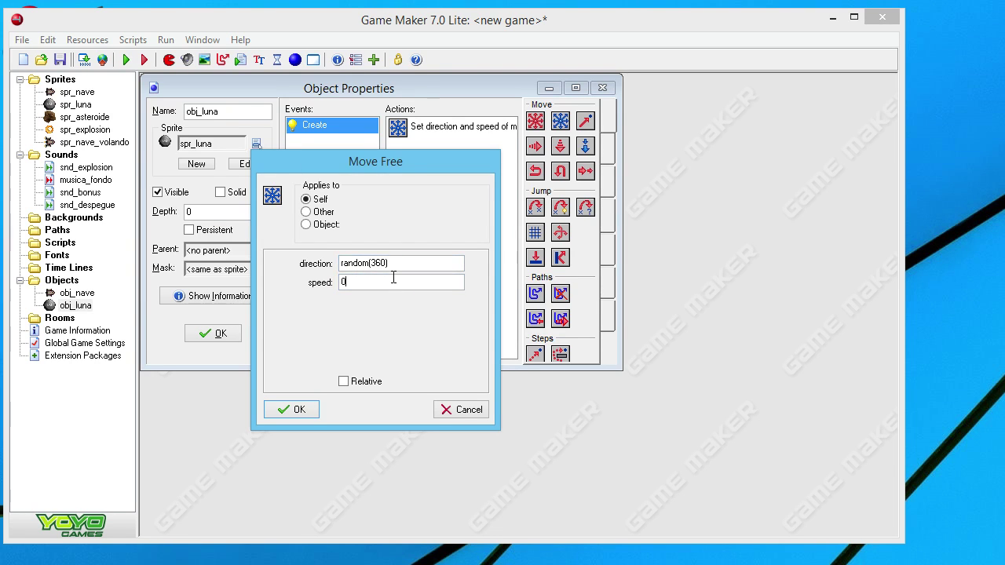
pyautogui.press('BackSpace')
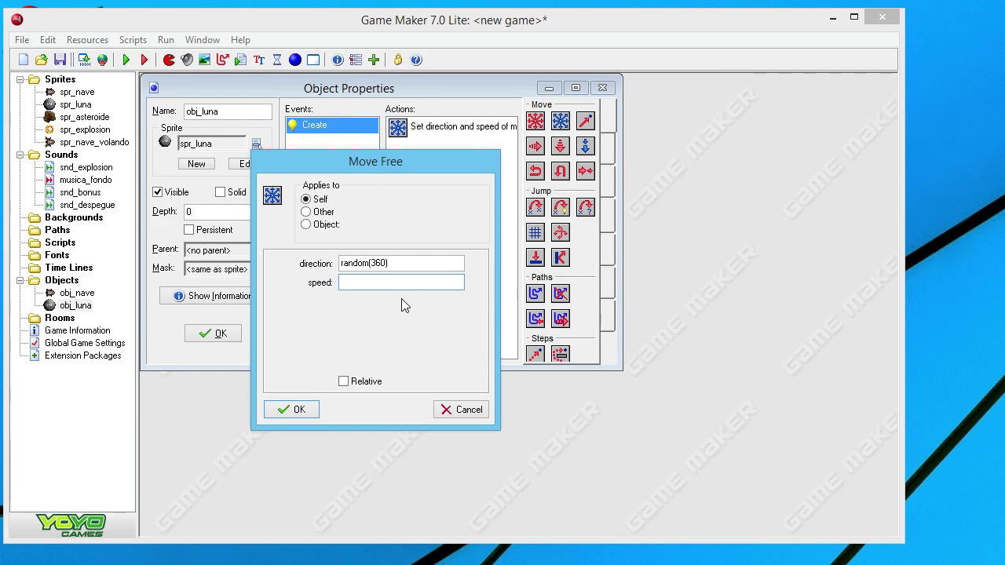
pyautogui.write('4')
pyautogui.click(291, 410)
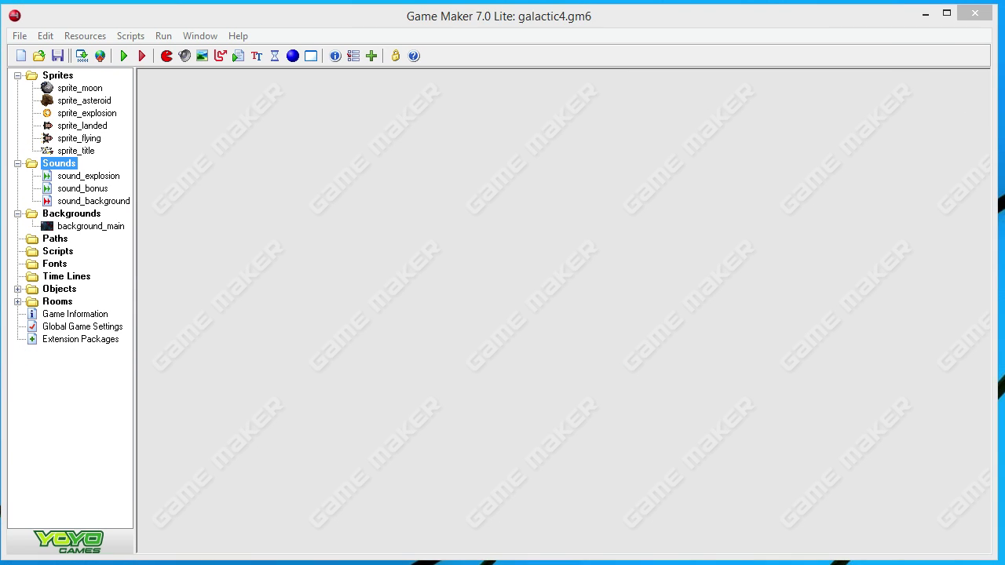
# Step: Switch to the galactic4.gm6 project, run its game to examine how the moons move, and minimise that project
pyautogui.click(658, 125)
pyautogui.click(123, 55)
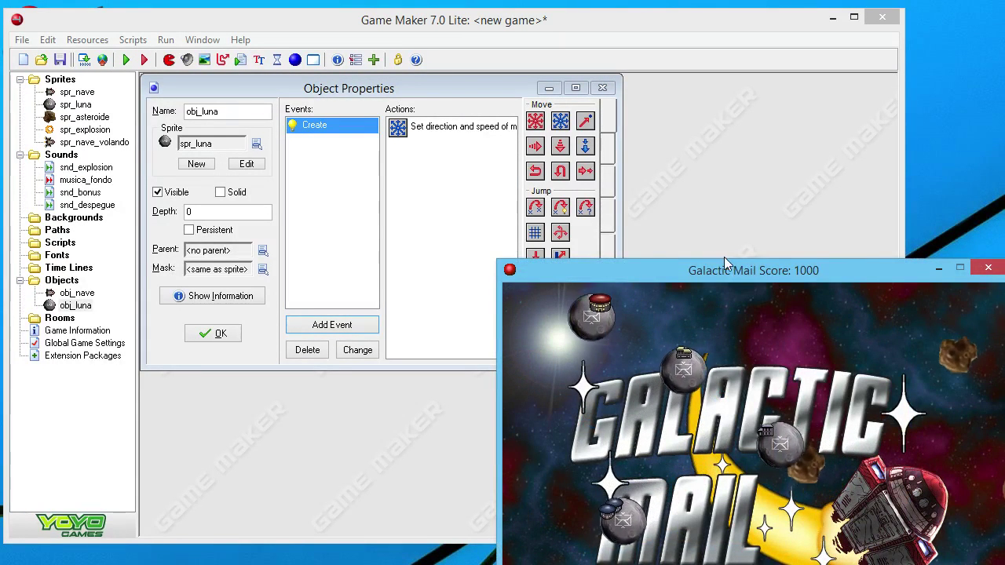
pyautogui.moveTo(725, 263); pyautogui.dragTo(406, 68)
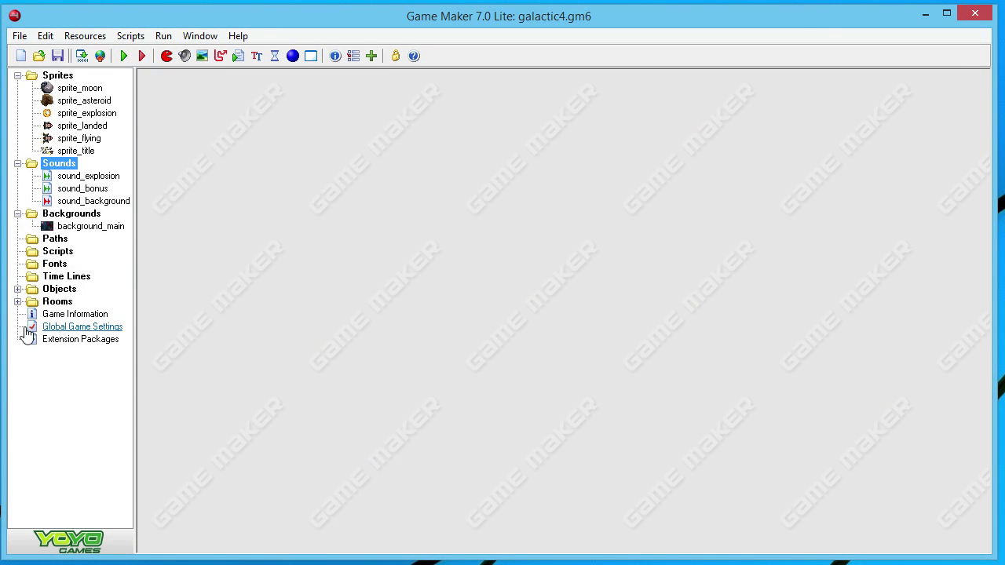
pyautogui.click(926, 15)
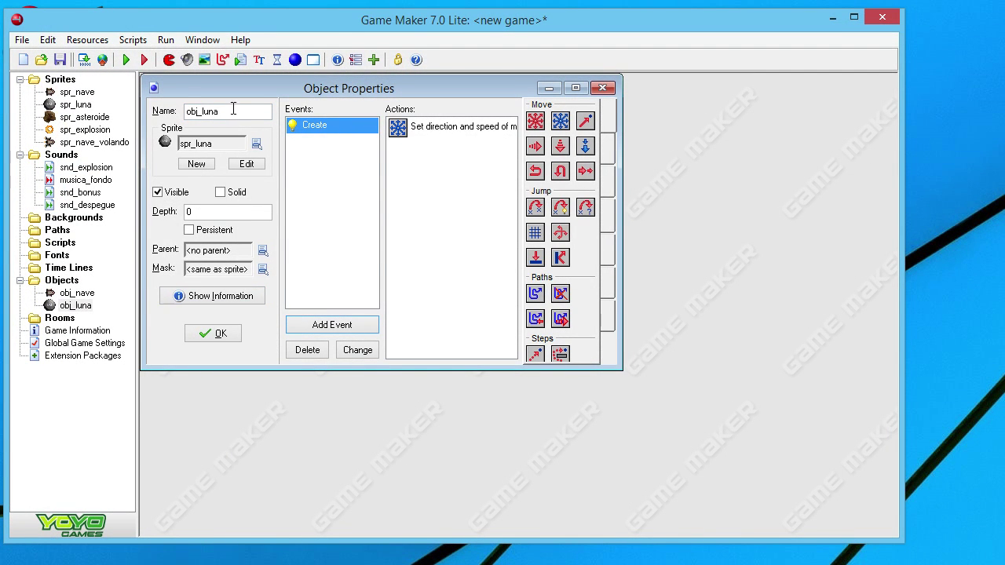
# Step: Add an Outside Room event to obj_luna
pyautogui.click(346, 325)
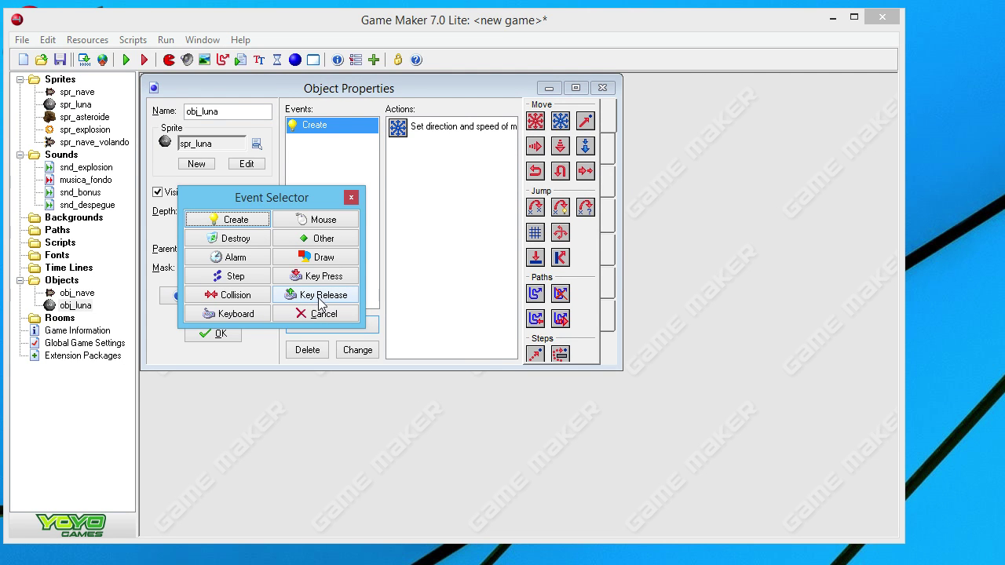
pyautogui.click(325, 238)
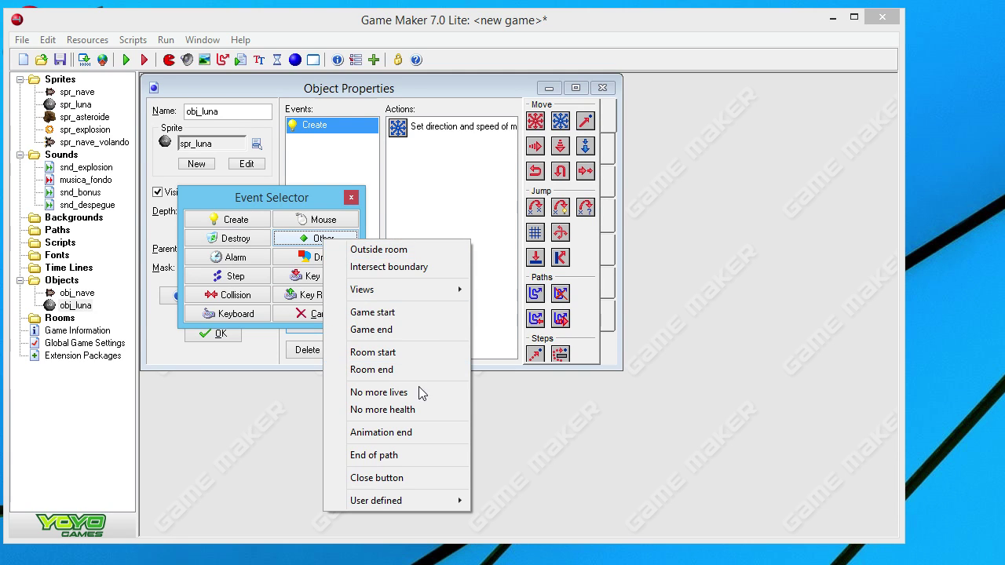
pyautogui.click(382, 251)
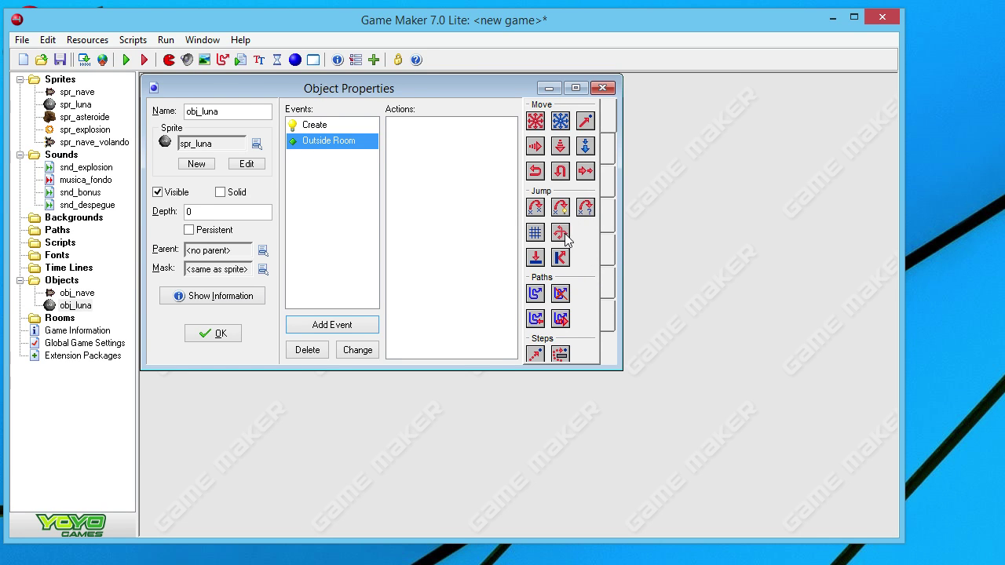
# Step: Add a Wrap Screen action in both directions to obj_luna's Outside Room event and accept the object
pyautogui.moveTo(564, 234)
pyautogui.mouseDown()
pyautogui.moveTo(538, 224)
pyautogui.moveTo(560, 236)
pyautogui.mouseUp()
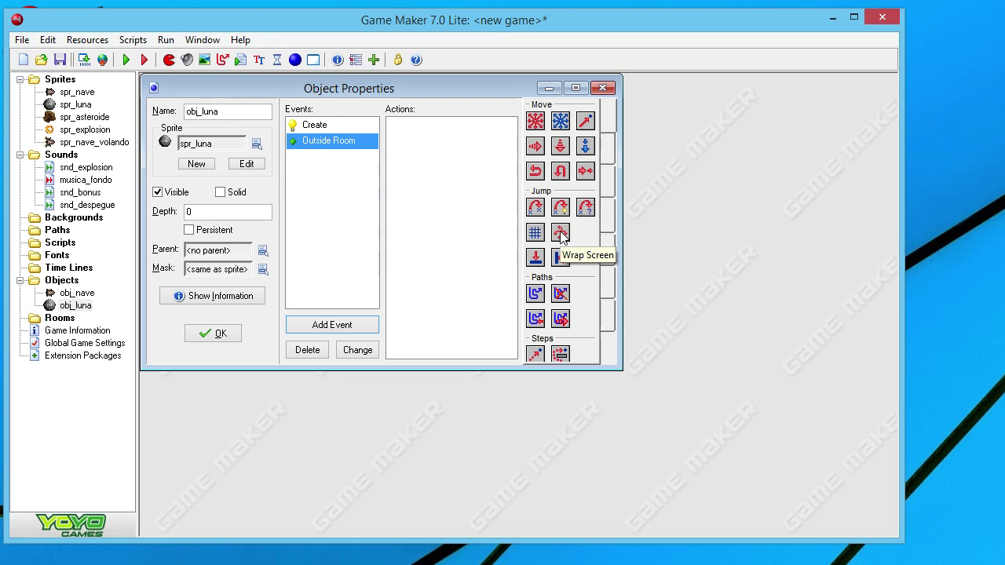
pyautogui.moveTo(562, 236); pyautogui.dragTo(564, 231)
pyautogui.moveTo(402, 123); pyautogui.dragTo(402, 126)
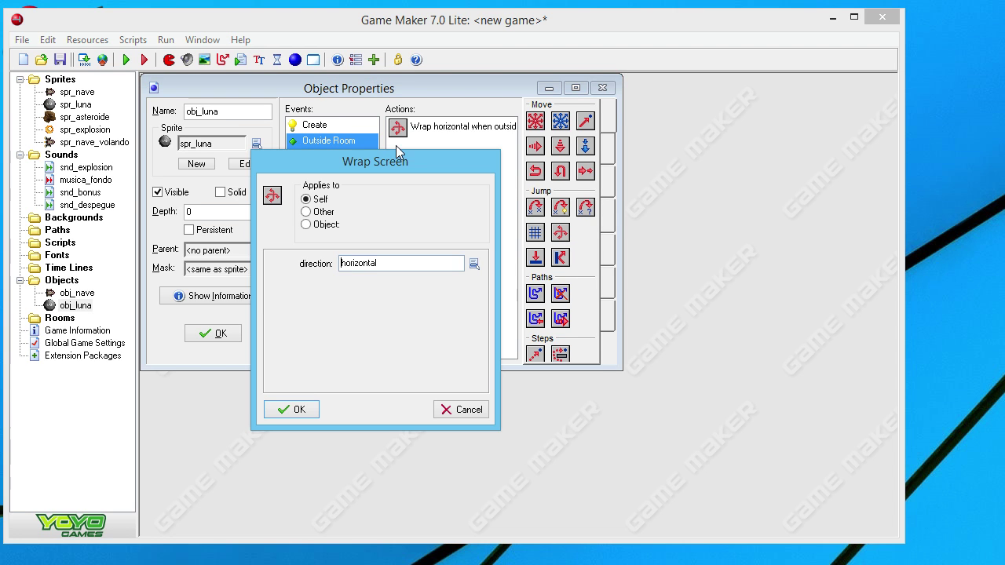
pyautogui.click(474, 264)
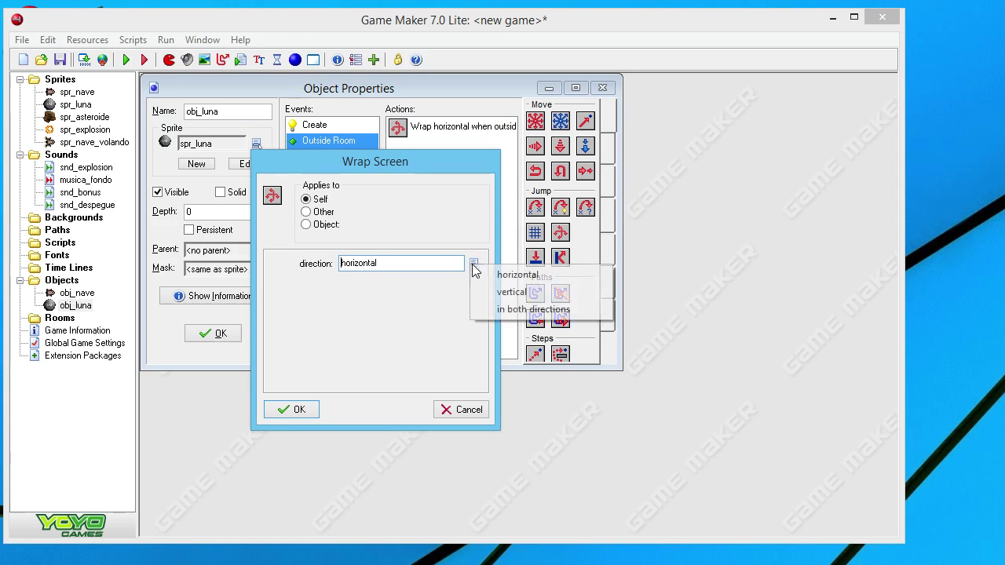
pyautogui.click(516, 311)
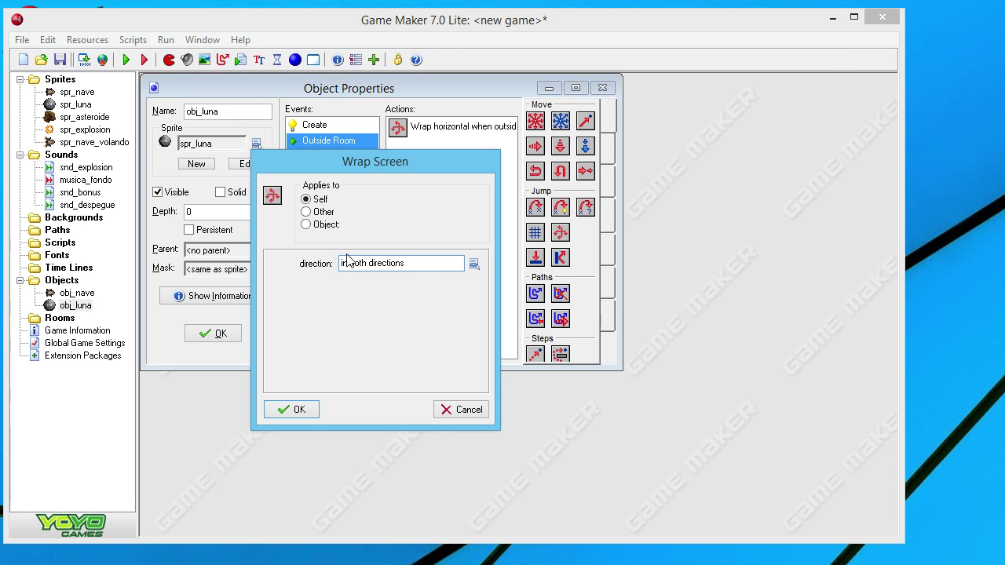
pyautogui.click(294, 410)
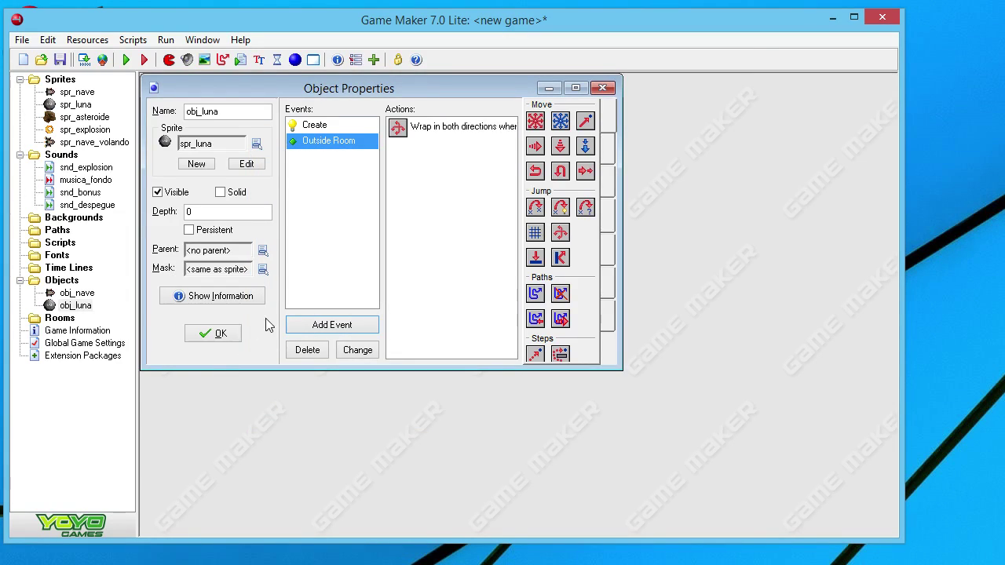
pyautogui.click(214, 336)
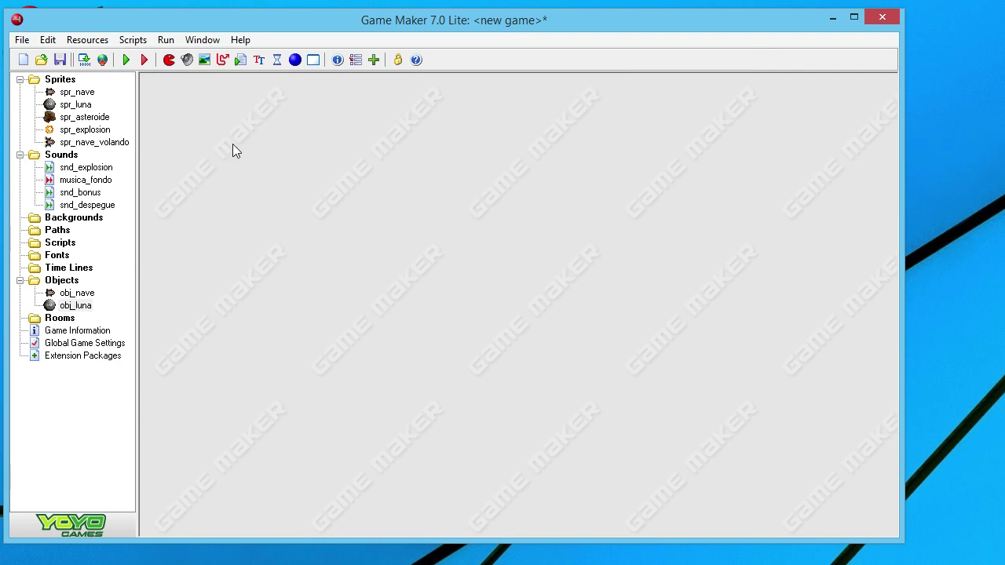
# Step: Create a new room, maximise its editor, and place one obj_luna instance slightly above and to the left of the room's centre
pyautogui.rightClick(60, 319)
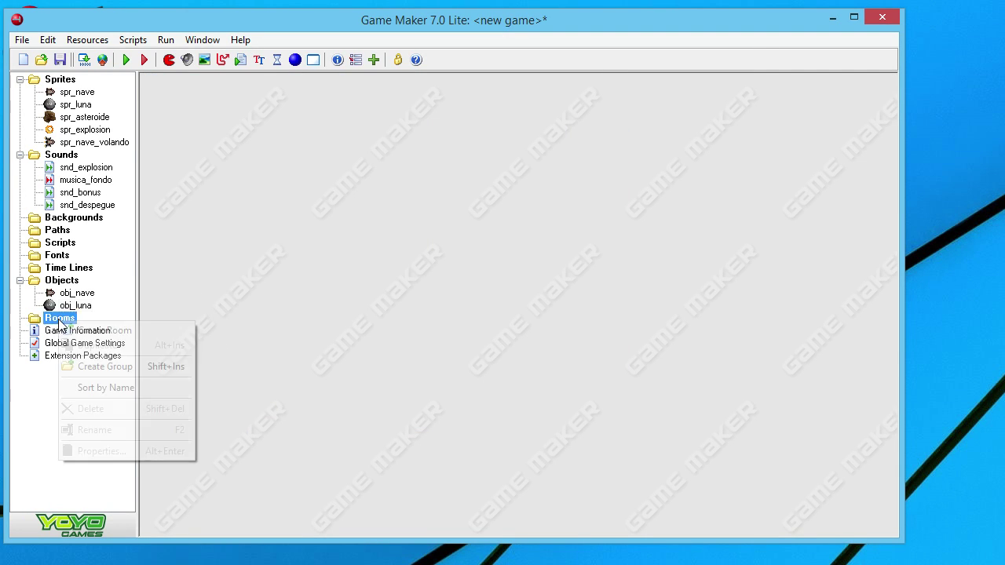
pyautogui.click(115, 333)
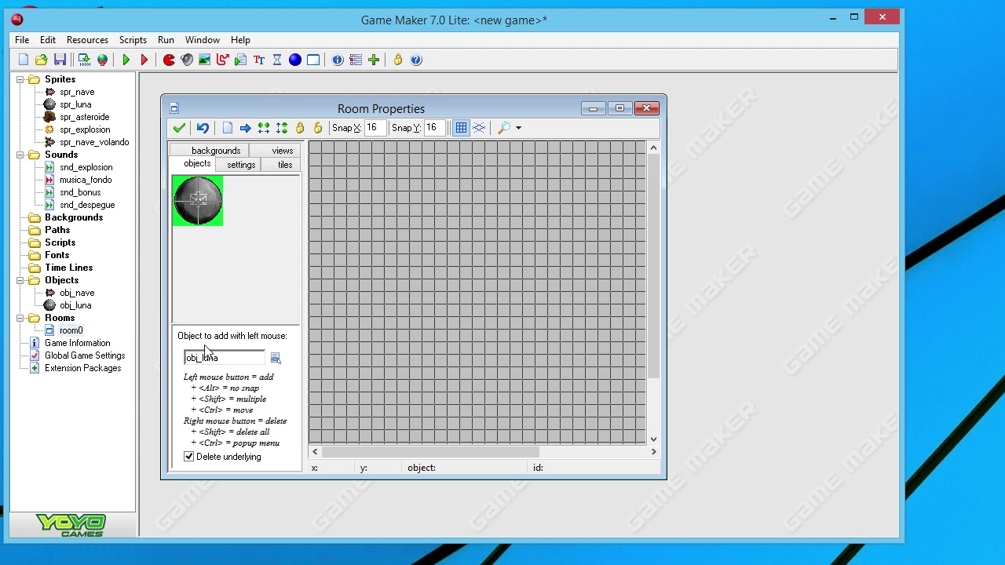
pyautogui.click(619, 109)
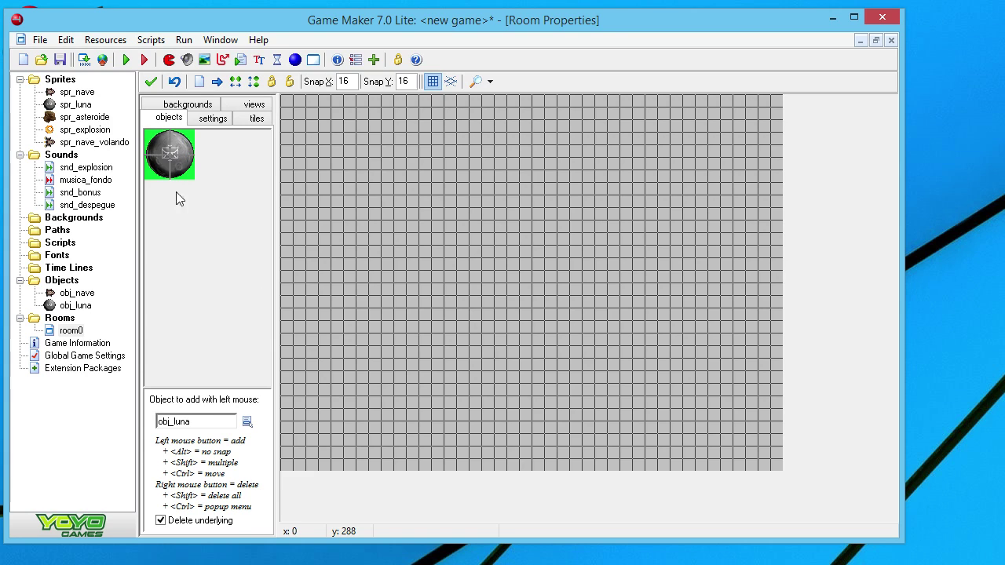
pyautogui.click(247, 422)
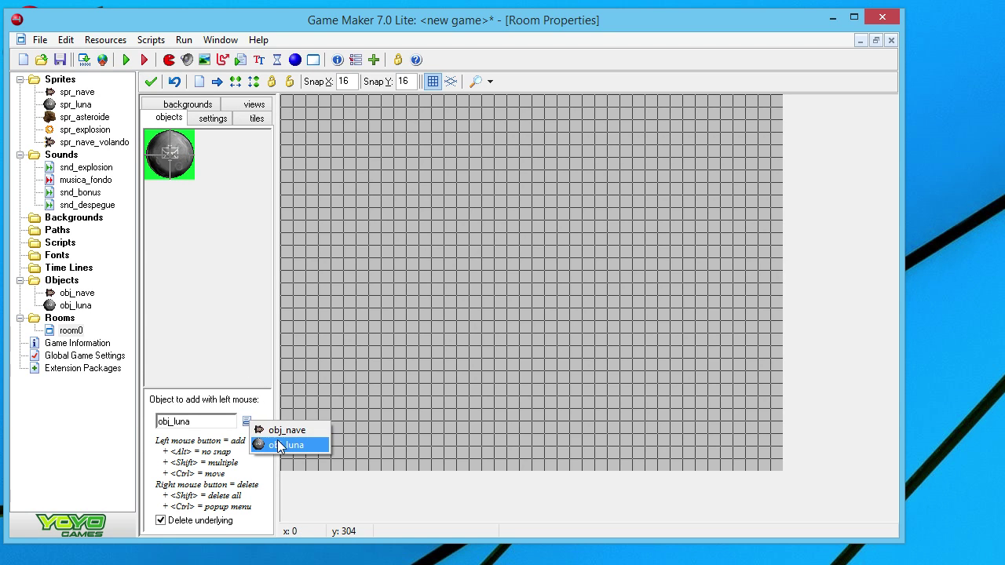
pyautogui.click(284, 445)
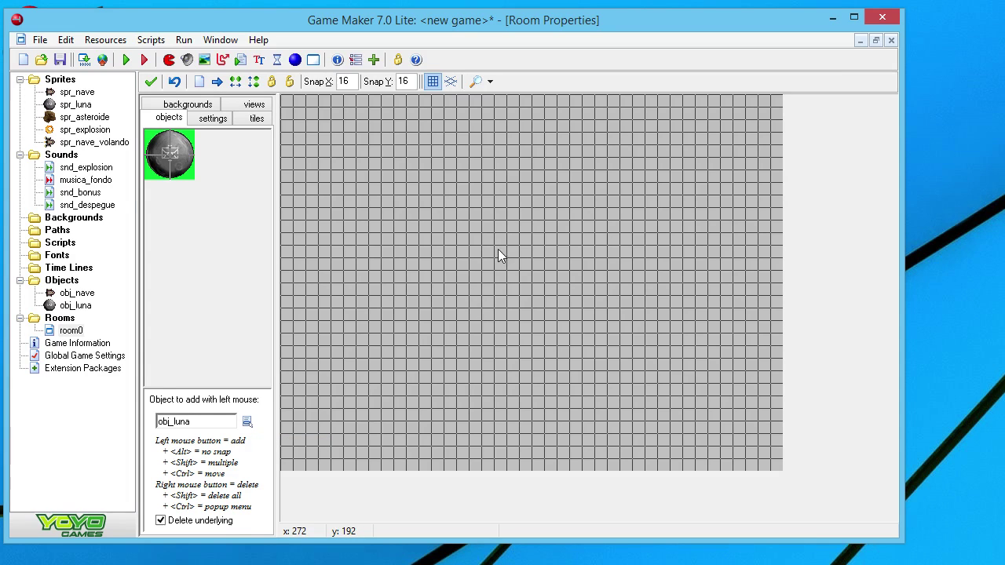
pyautogui.click(493, 250)
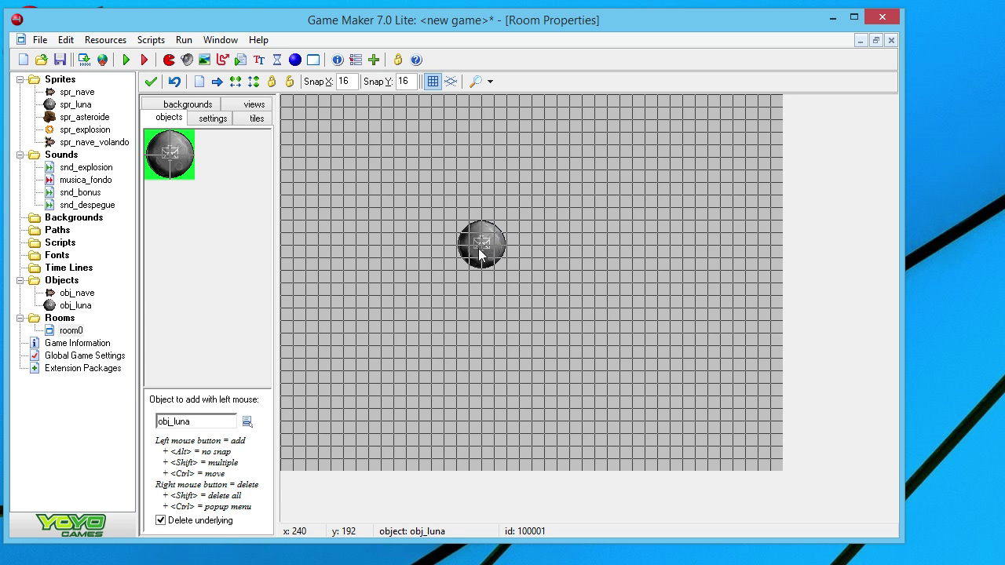
# Step: Review obj_luna's Create event with its Move Free settings and its Outside Room event, then close the object
pyautogui.doubleClick(50, 308)
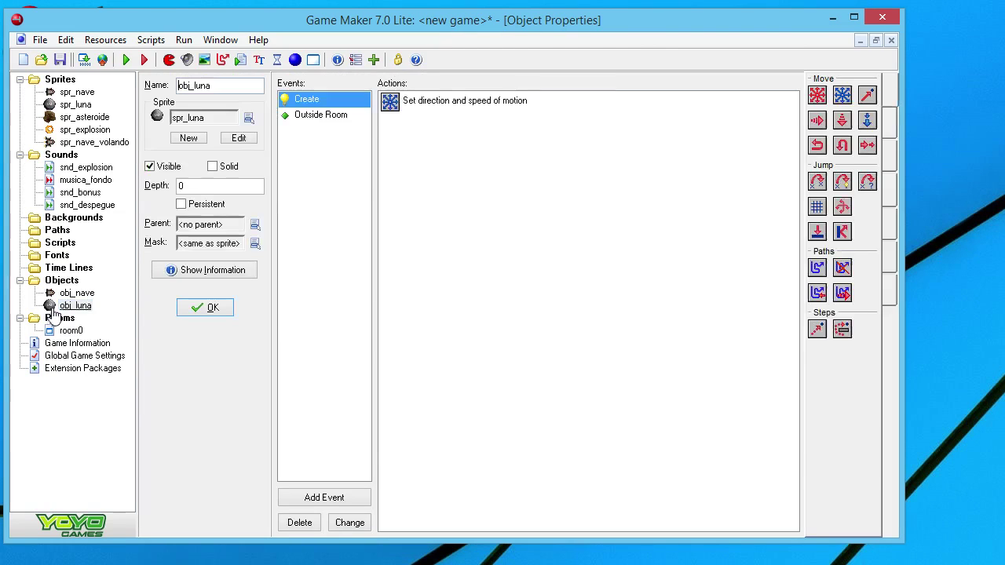
pyautogui.click(308, 104)
pyautogui.click(455, 105)
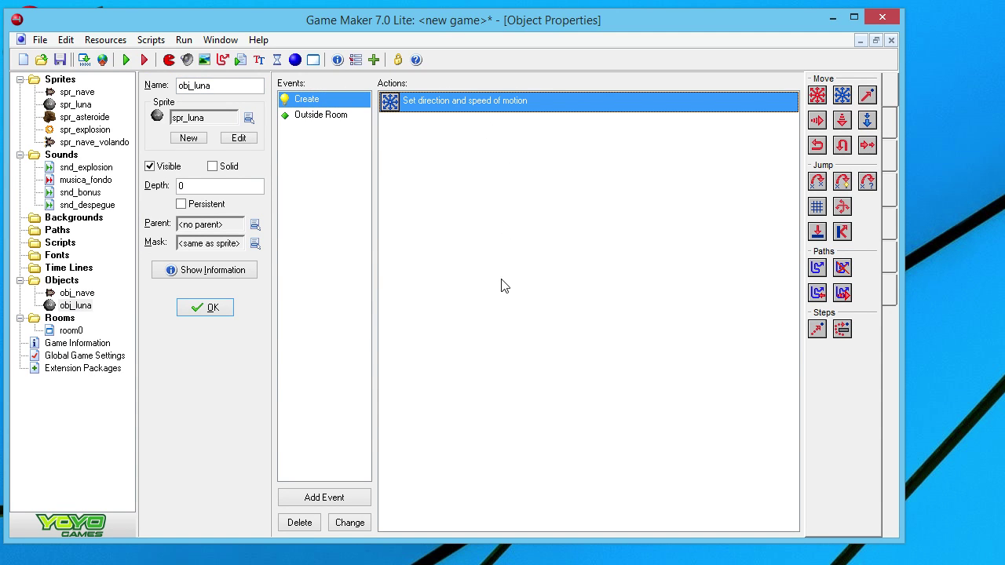
pyautogui.doubleClick(389, 104)
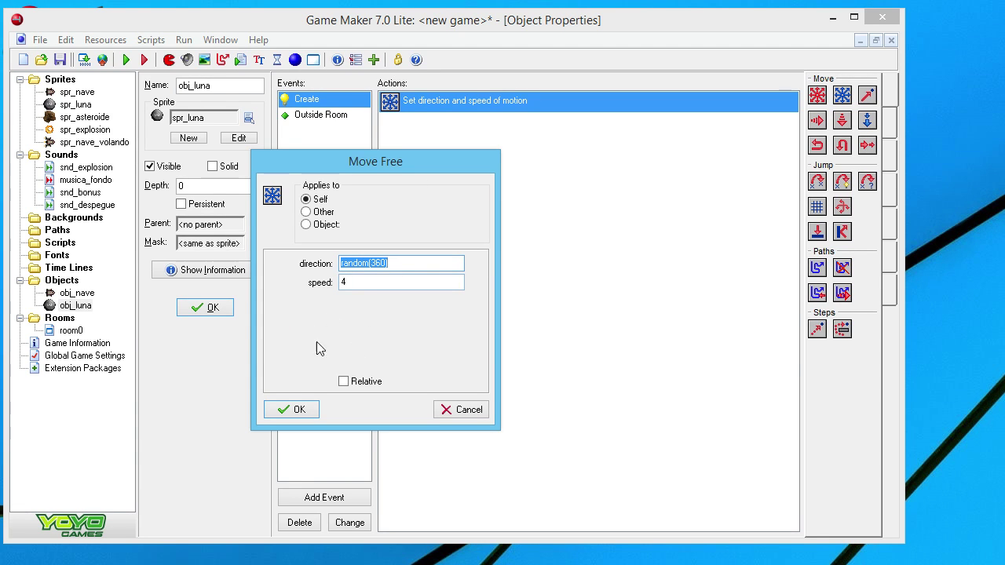
pyautogui.click(456, 410)
pyautogui.click(328, 118)
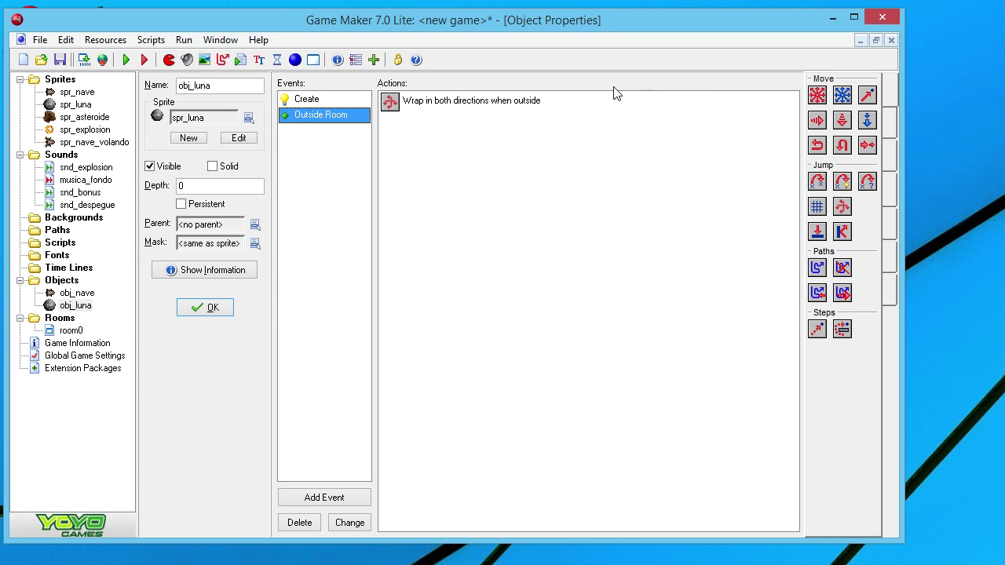
pyautogui.click(209, 307)
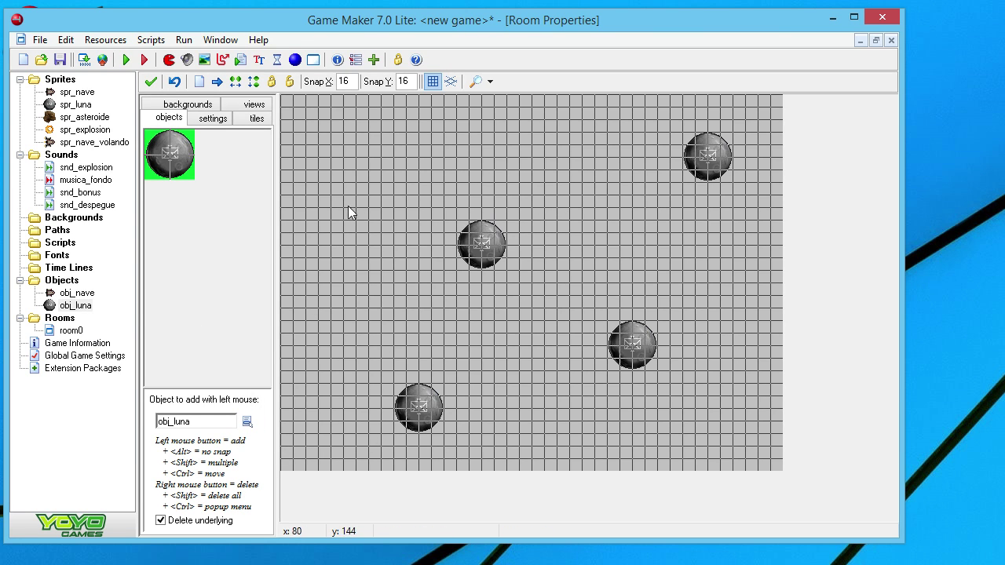
# Step: Place more obj_luna instances spread around the room, making five moons in all, and accept the room
pyautogui.click(337, 174)
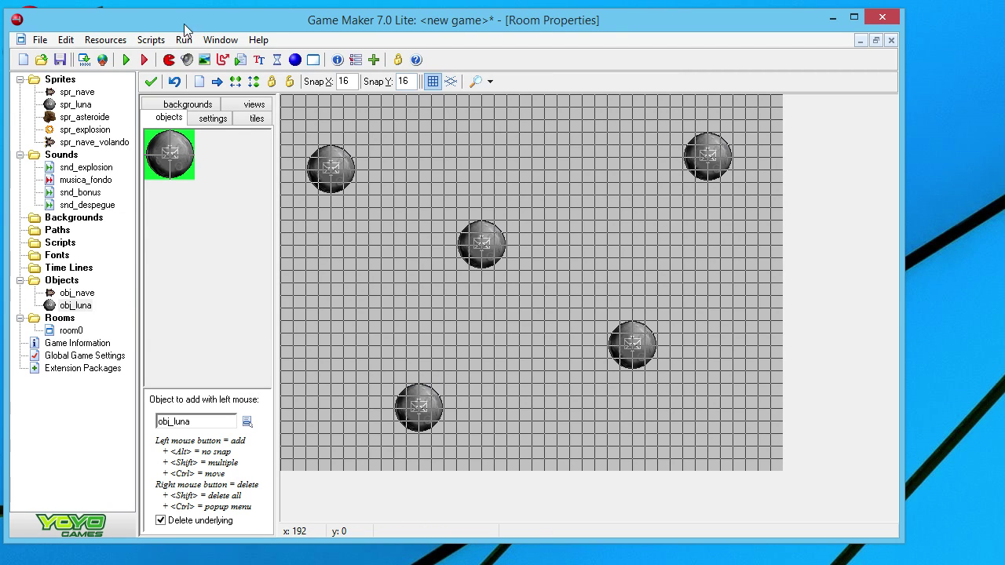
pyautogui.click(151, 81)
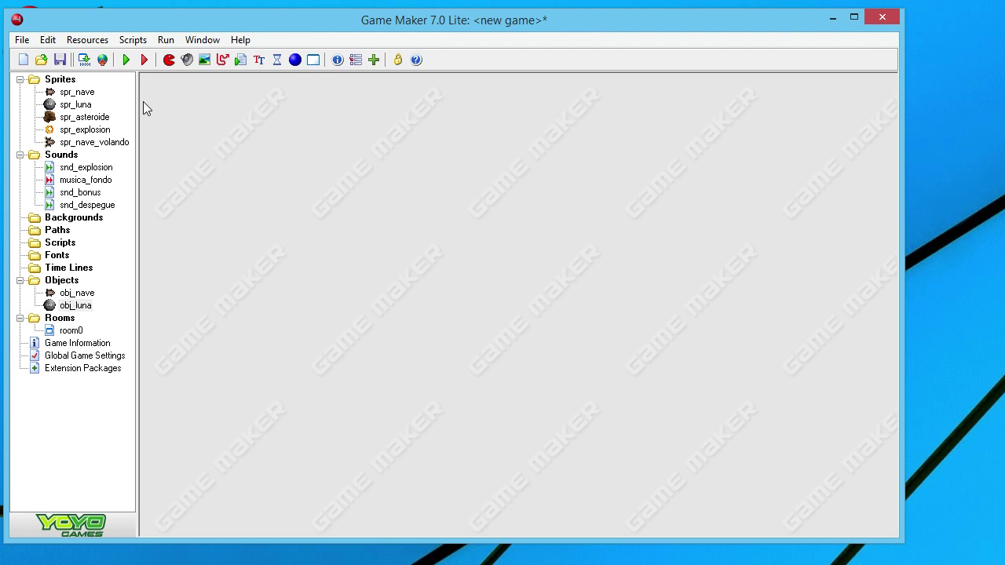
# Step: Run the game to examine how the moons move and wrap at the room's edges, and close the game window
pyautogui.click(125, 62)
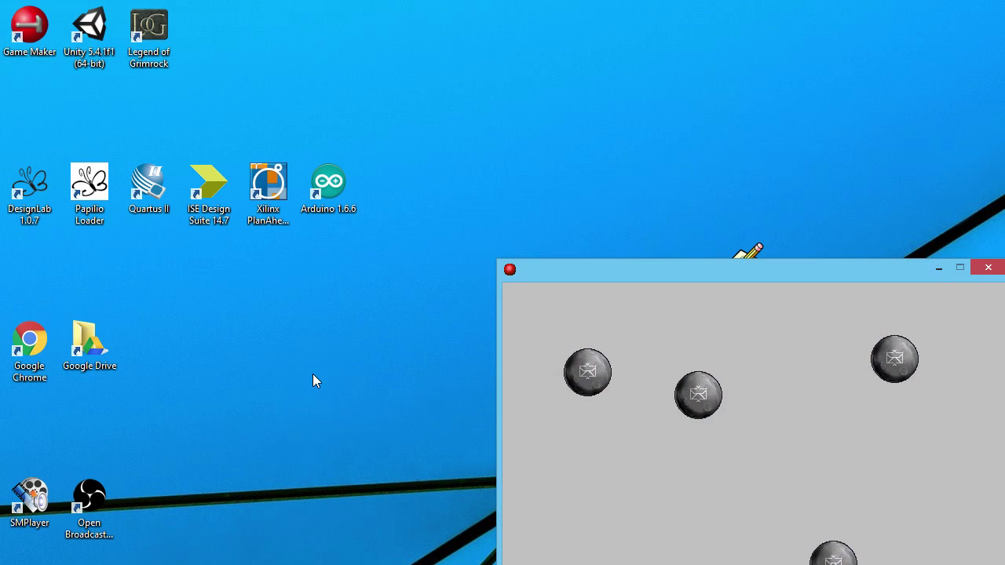
pyautogui.moveTo(600, 268); pyautogui.dragTo(237, 82)
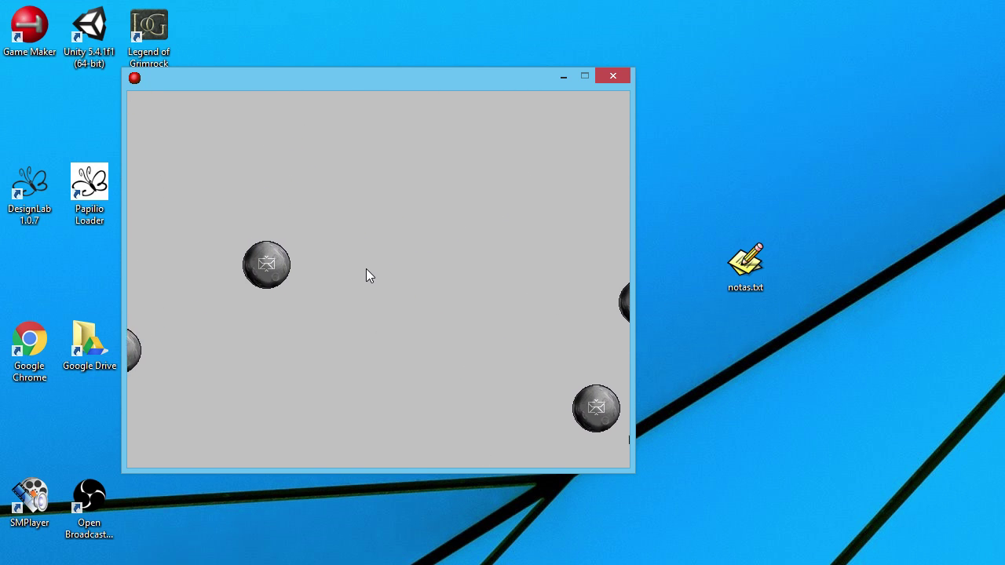
pyautogui.click(617, 80)
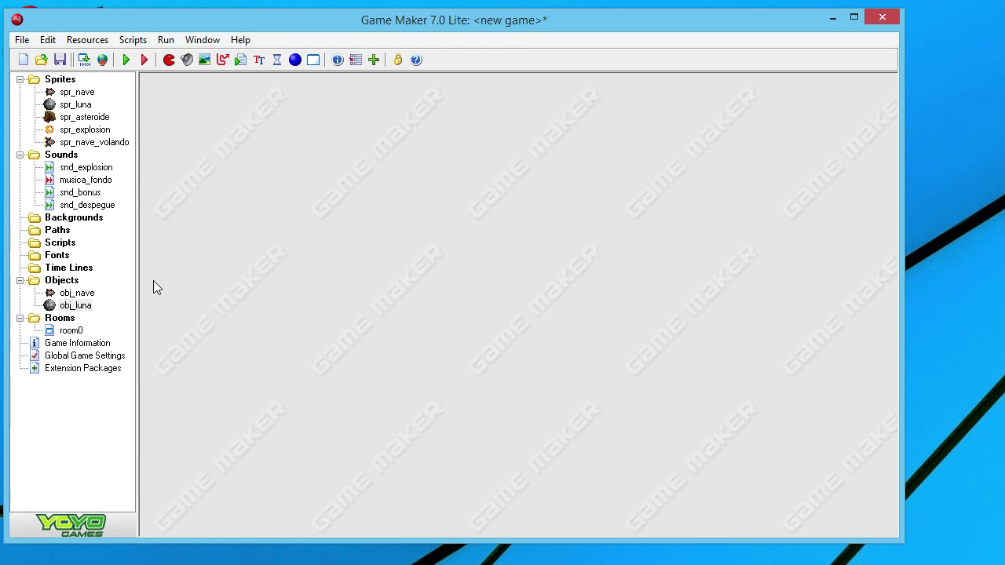
pyautogui.click(72, 306)
pyautogui.click(60, 280)
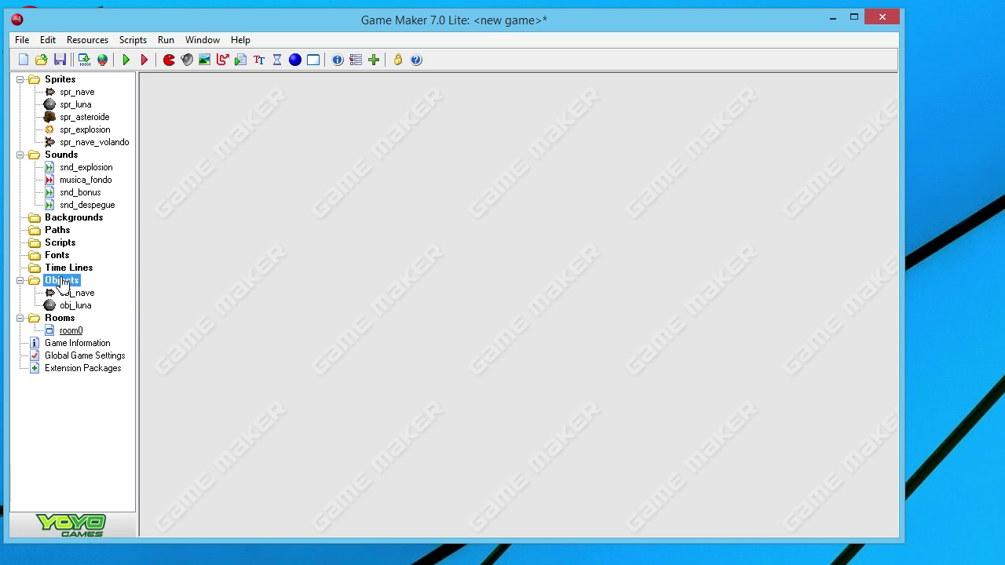
pyautogui.click(75, 308)
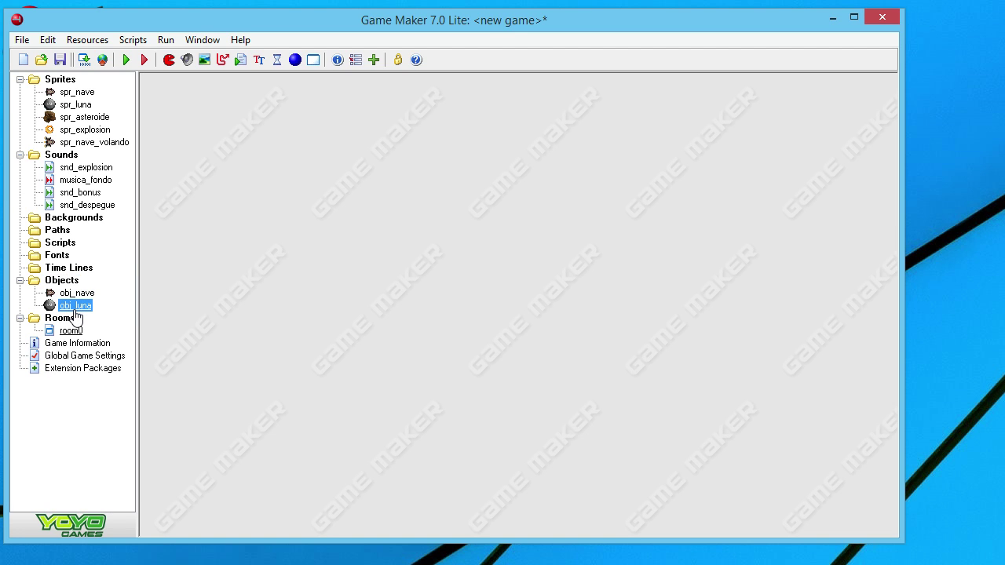